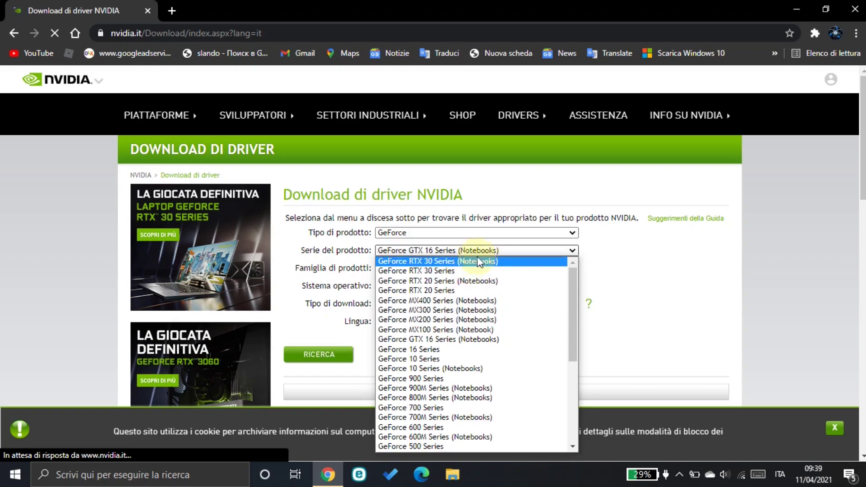
Search for the driver for GeForce RTX 30 Series (Notebooks), GeForce RTX 3080 Laptop GPU, with Italiano as the language
left_click(481, 262)
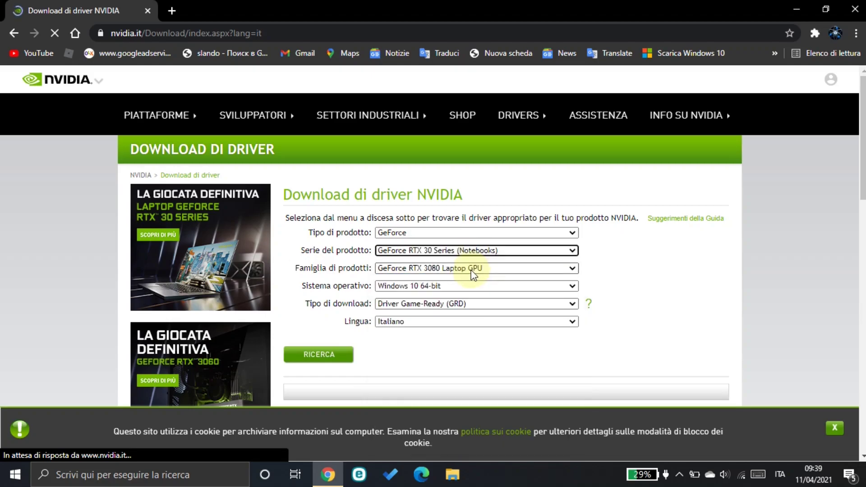
left_click(473, 271)
left_click(475, 278)
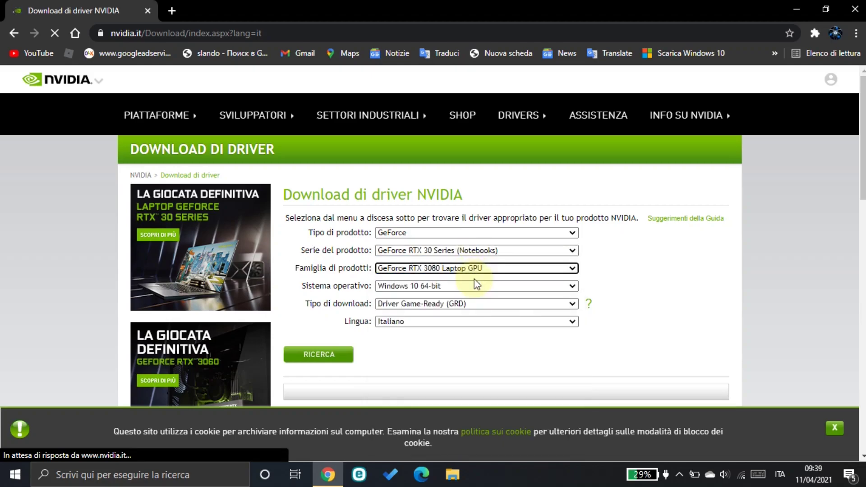
left_click(424, 322)
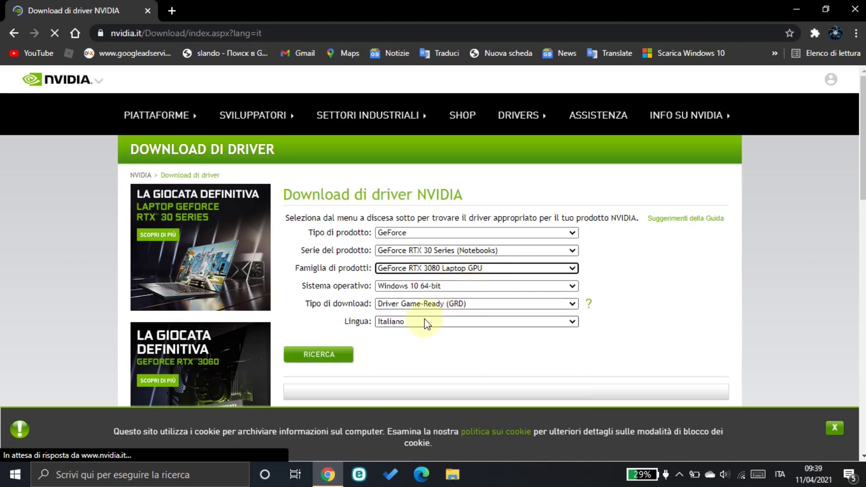
left_click(427, 264)
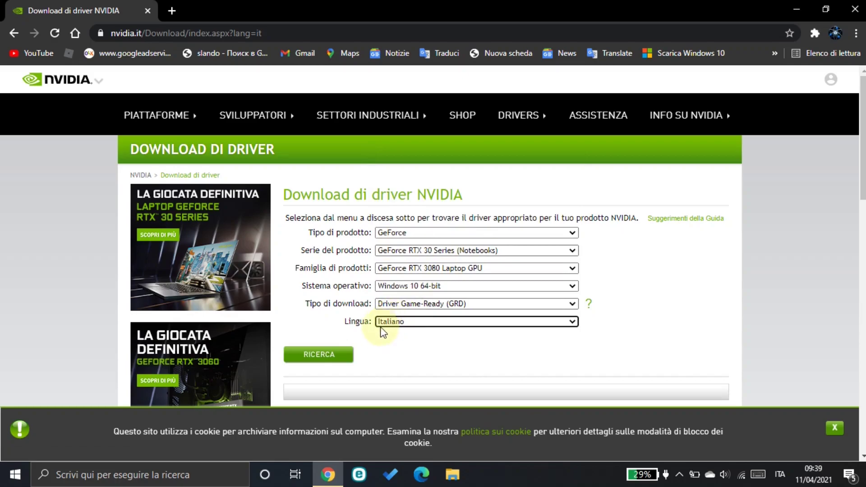
left_click(316, 356)
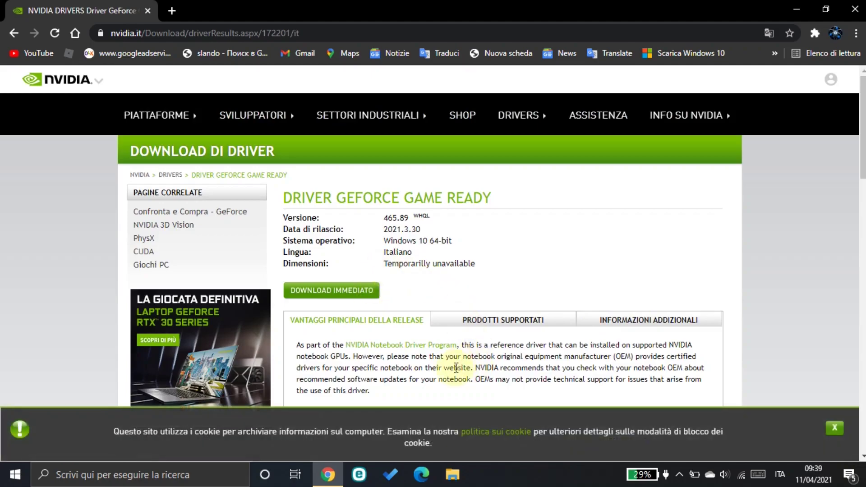
Download the 465.89 notebook driver, keeping the option to resume the existing download, and close the completed-download dialog
left_click(329, 293)
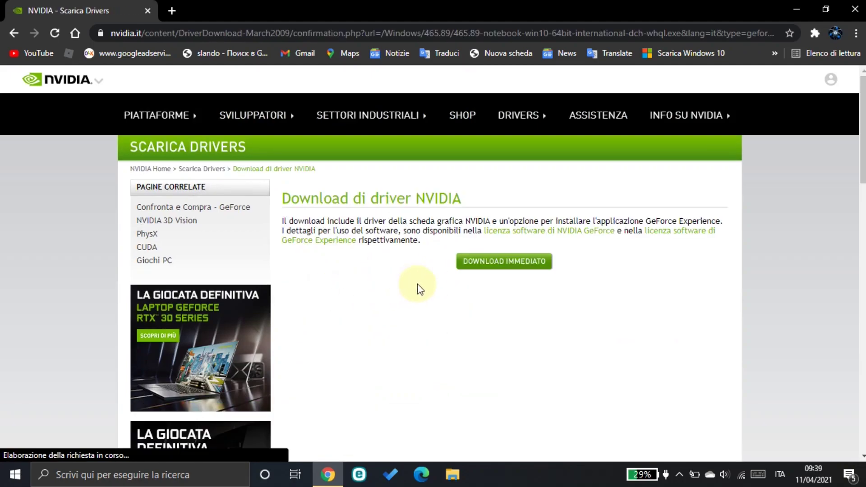
left_click(472, 267)
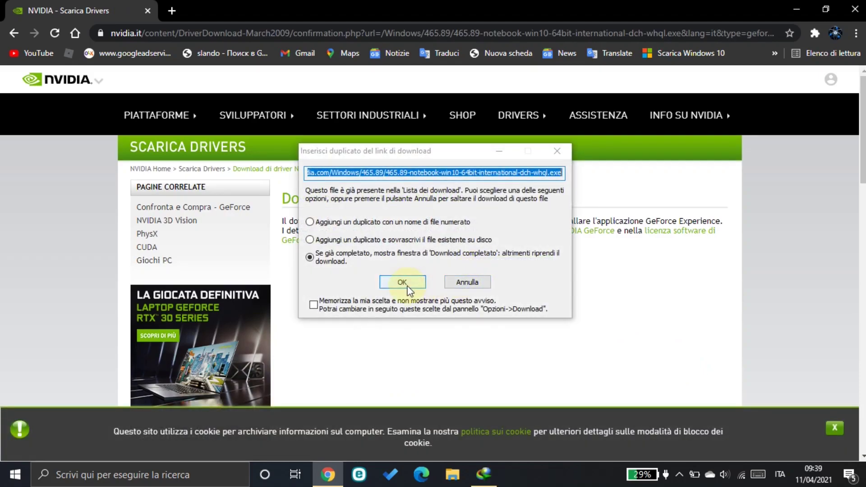
left_click(397, 286)
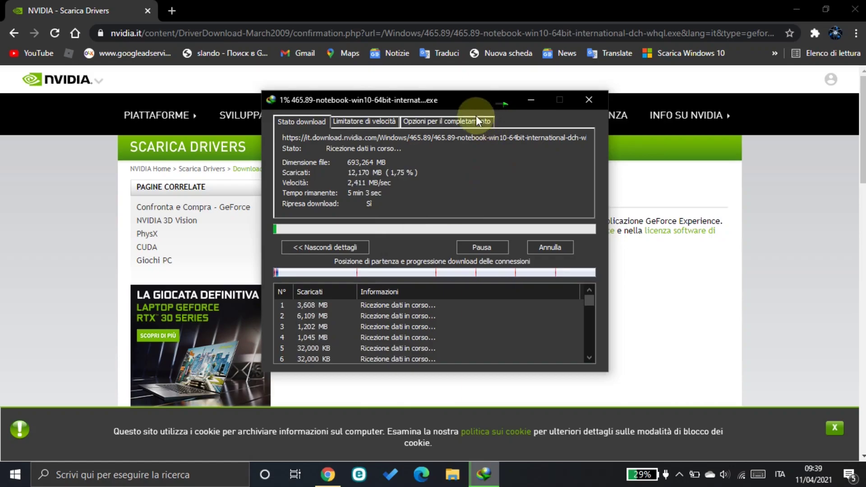
left_click_drag(454, 102, 470, 119)
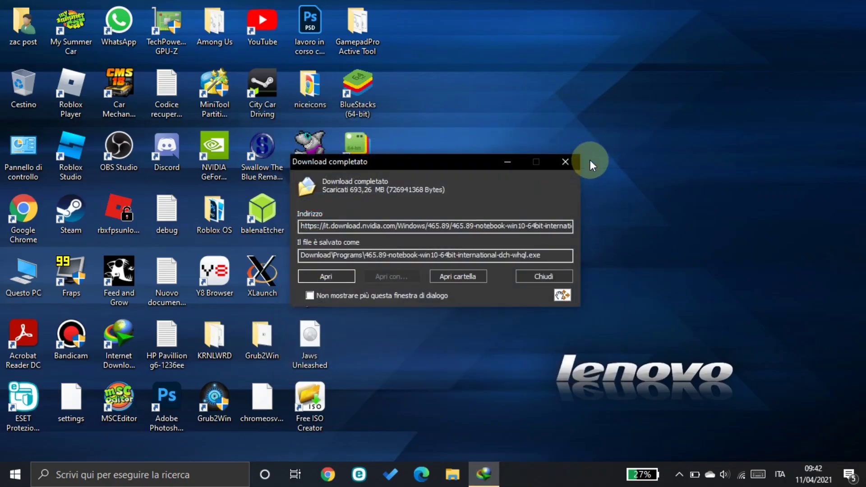
left_click(568, 279)
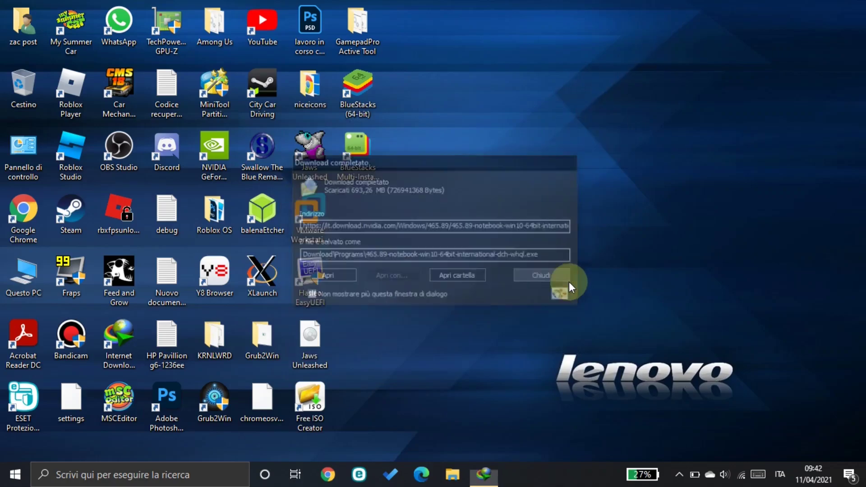
Run the 465.89-notebook-win10-64bit installer from Download\Programs and extract the driver files to the default C:\NVIDIA path
double_click(23, 86)
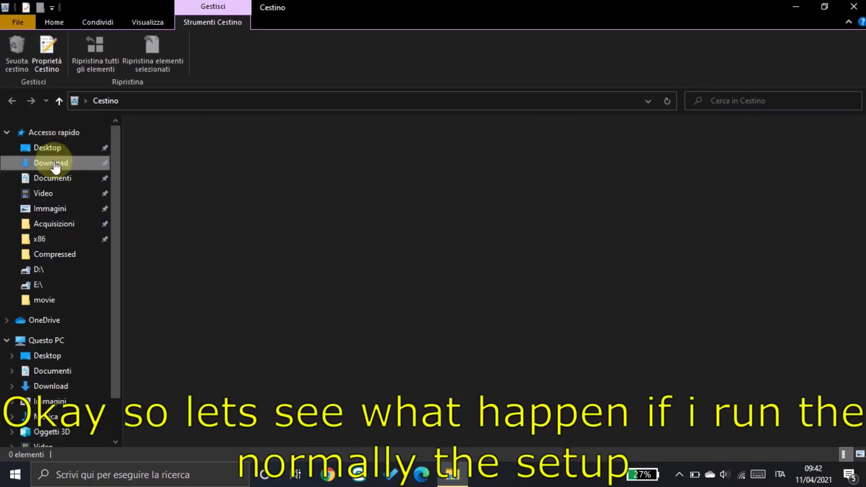
left_click(55, 163)
double_click(218, 164)
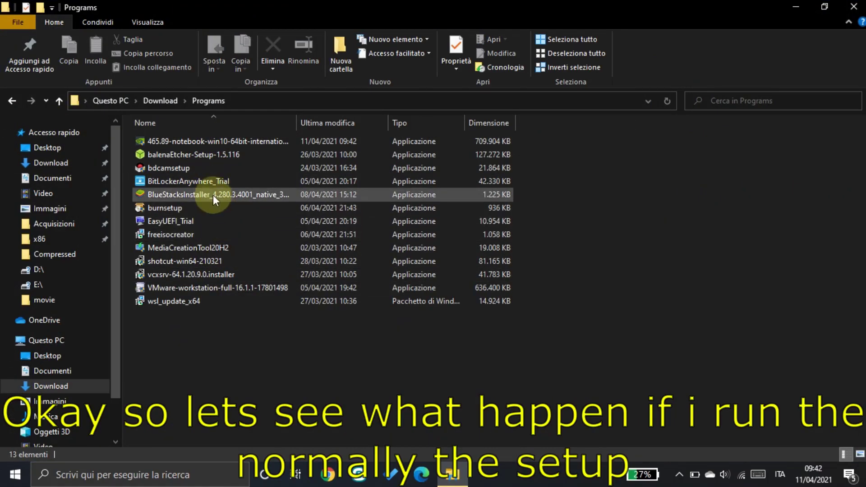
double_click(221, 144)
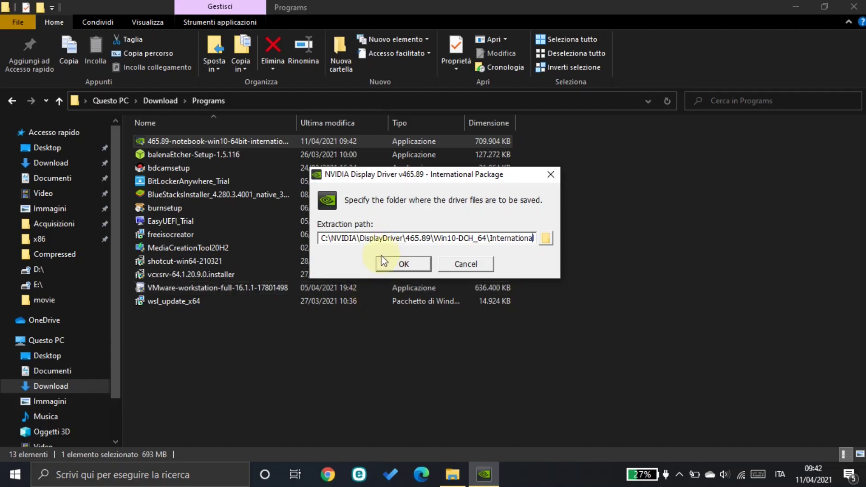
left_click(404, 269)
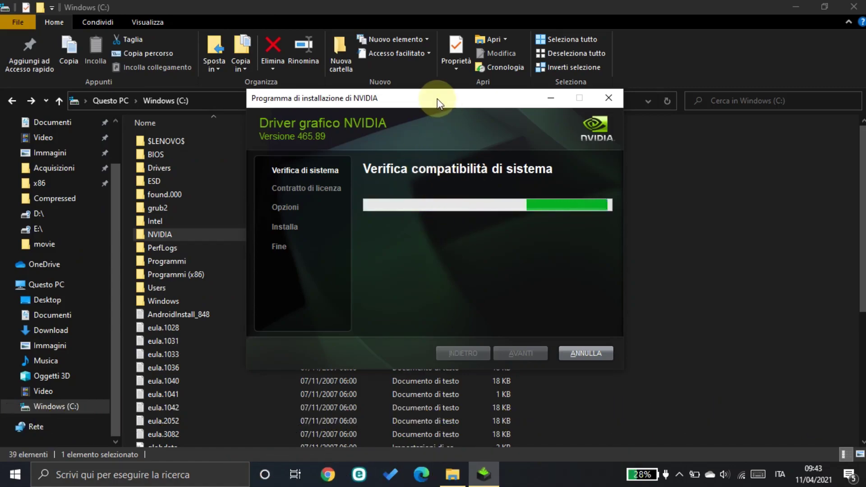
Check the size of the NVIDIA folder on drive C: in its properties, and look at the installer's compatibility check
left_click_drag(437, 99, 413, 74)
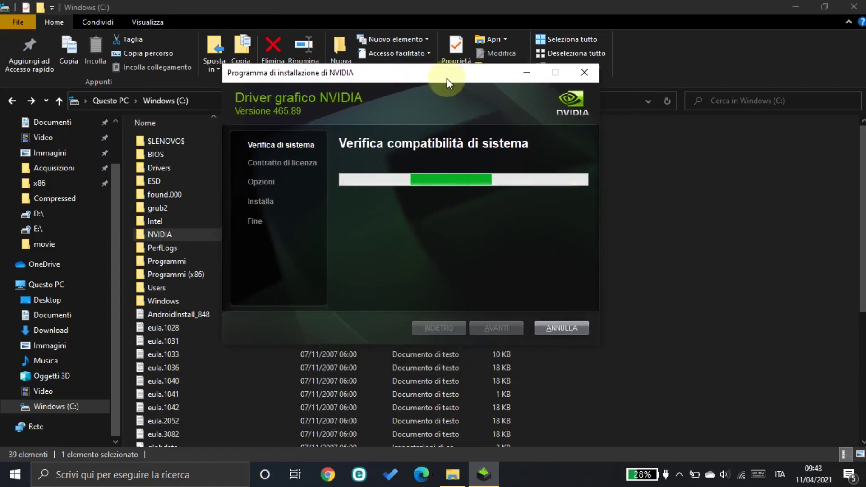
left_click(529, 73)
right_click(226, 235)
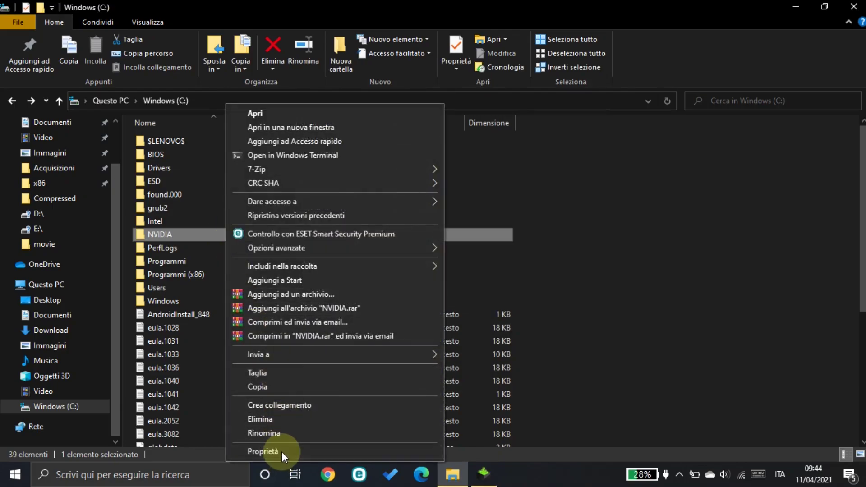
left_click(263, 451)
left_click_drag(293, 267, 313, 270)
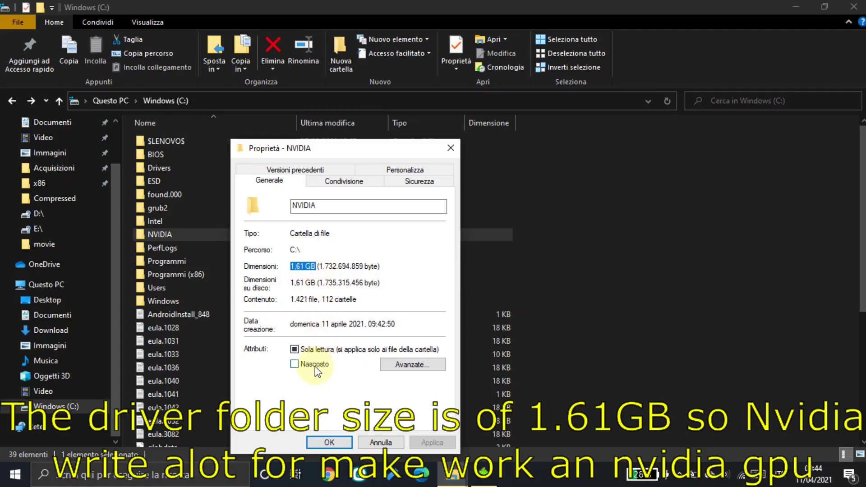
left_click(383, 444)
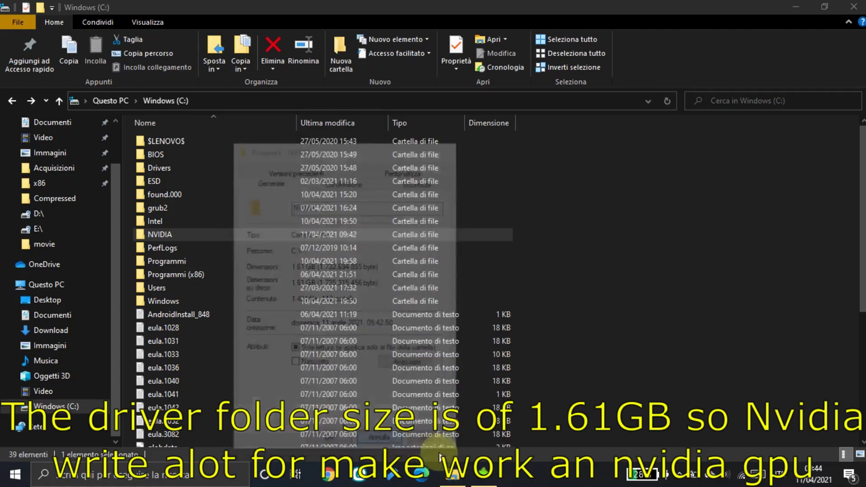
left_click(473, 473)
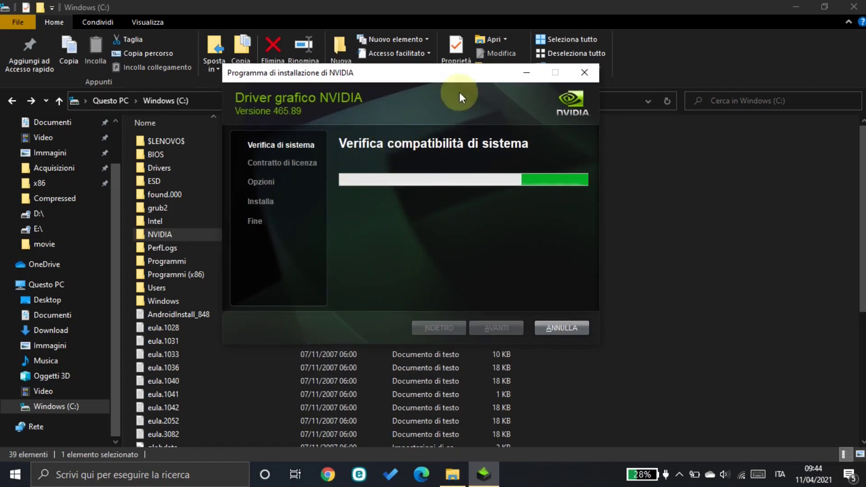
left_click(526, 73)
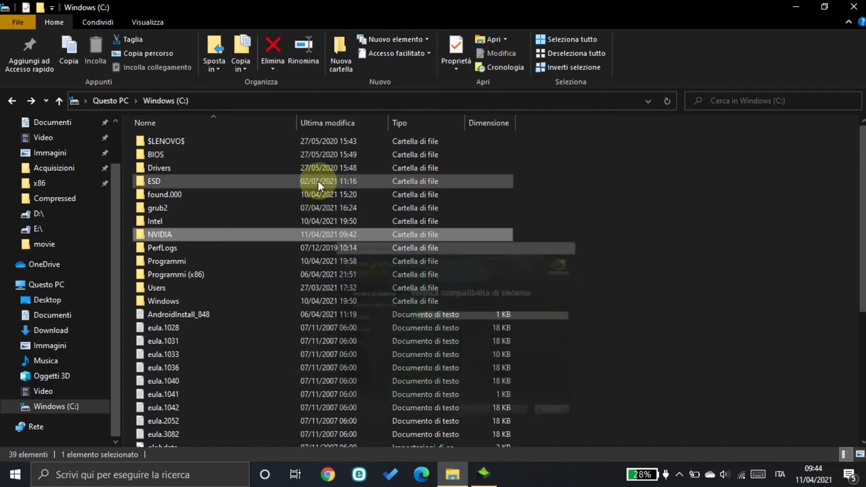
Open C:\NVIDIA\DisplayDriver\465.89\Win10-DCH_64\International and look through the extracted driver folders
double_click(215, 237)
double_click(216, 142)
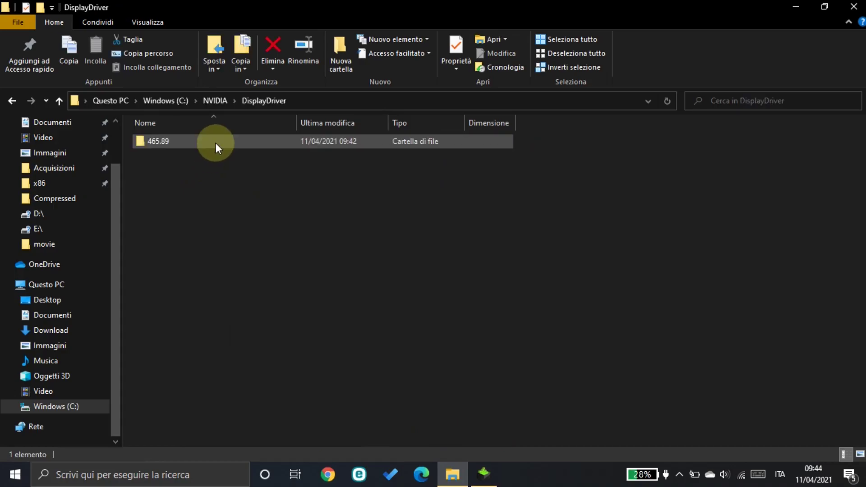
double_click(215, 143)
double_click(216, 143)
double_click(215, 142)
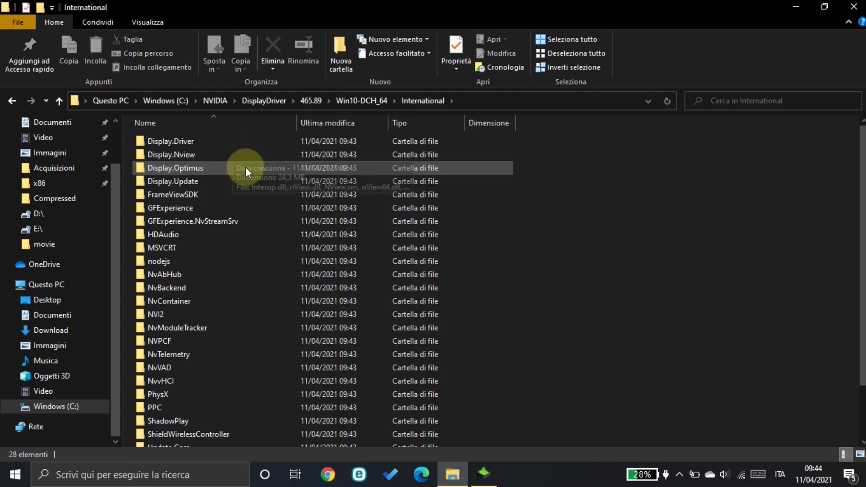
scroll(260, 192, "down", 2)
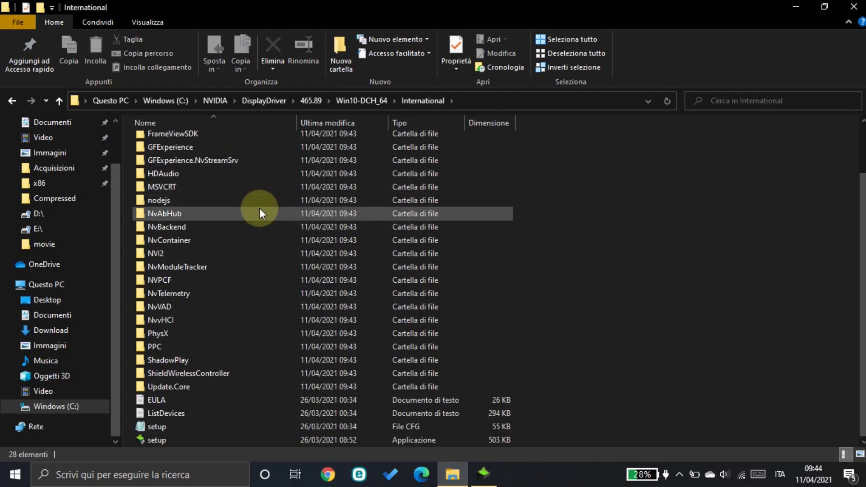
scroll(243, 235, "up", 2)
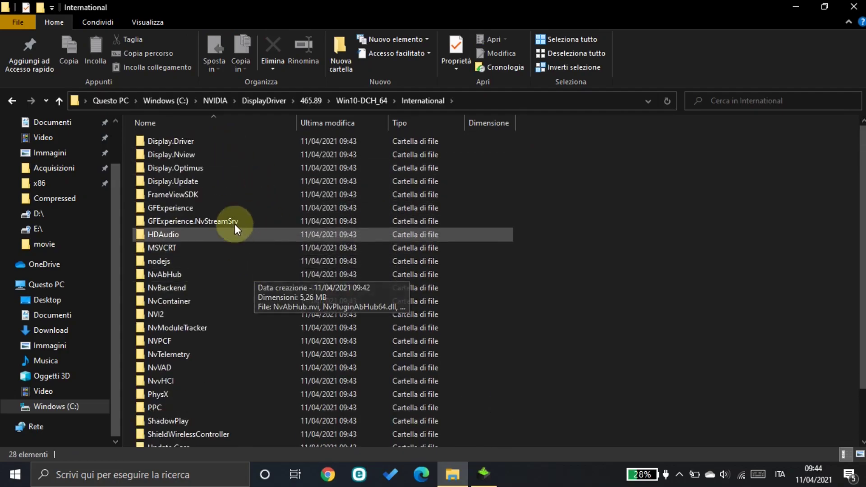
Open the Display.Driver folder and examine its list of driver files through to the end
double_click(235, 142)
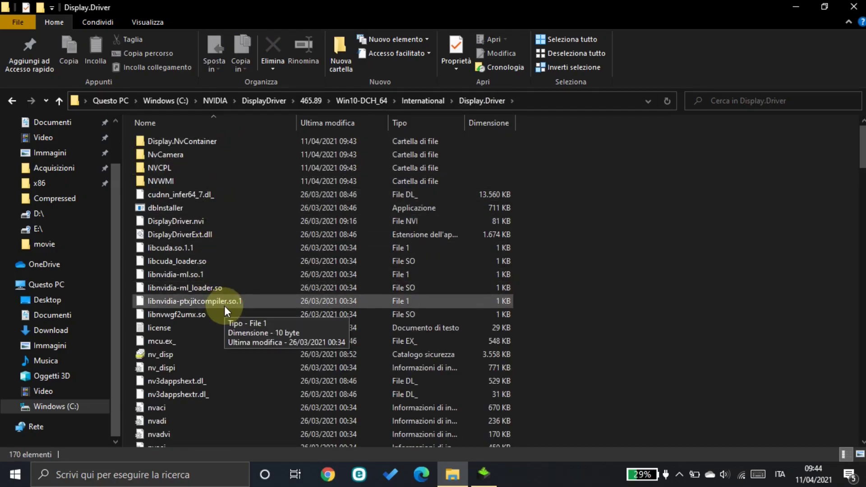
scroll(224, 304, "down", 6)
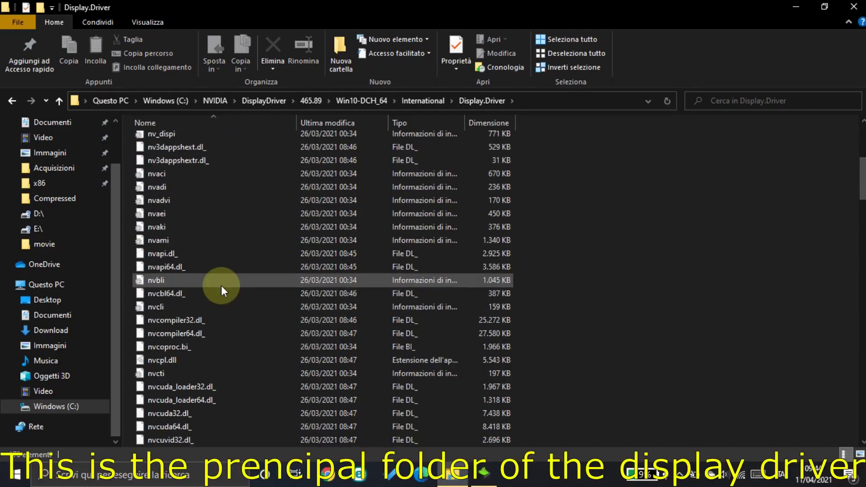
scroll(221, 286, "up", 6)
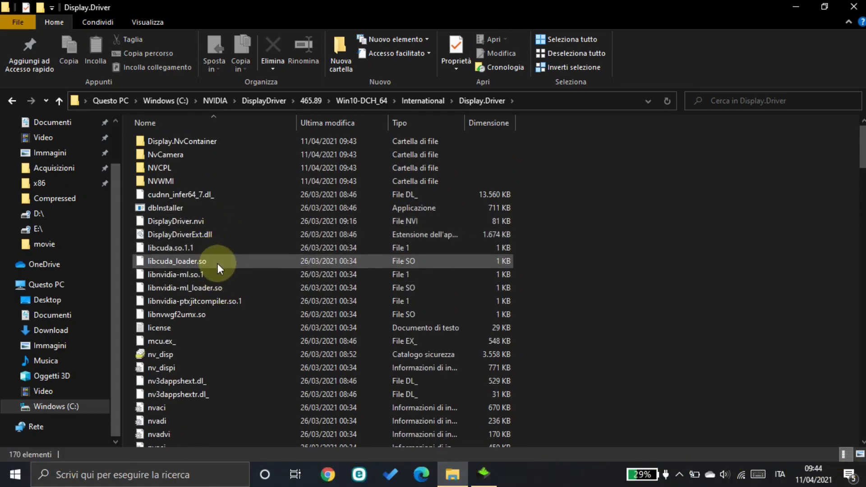
scroll(223, 299, "down", 12)
scroll(220, 291, "down", 20)
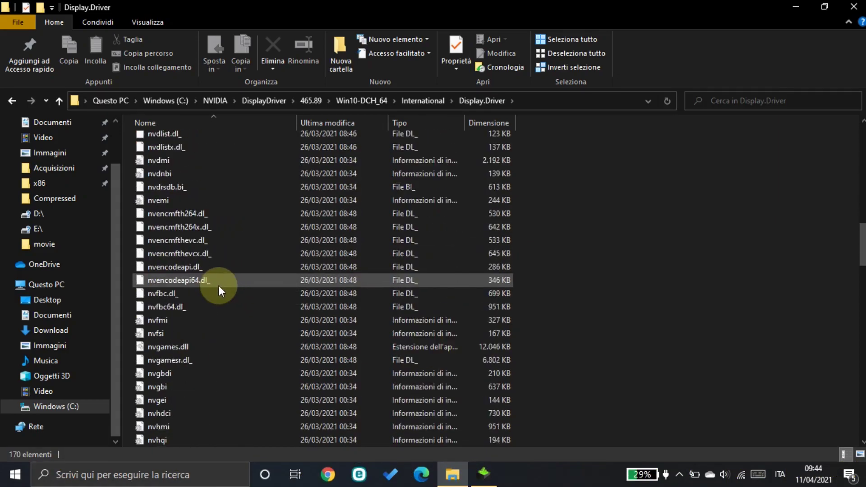
scroll(218, 285, "down", 8)
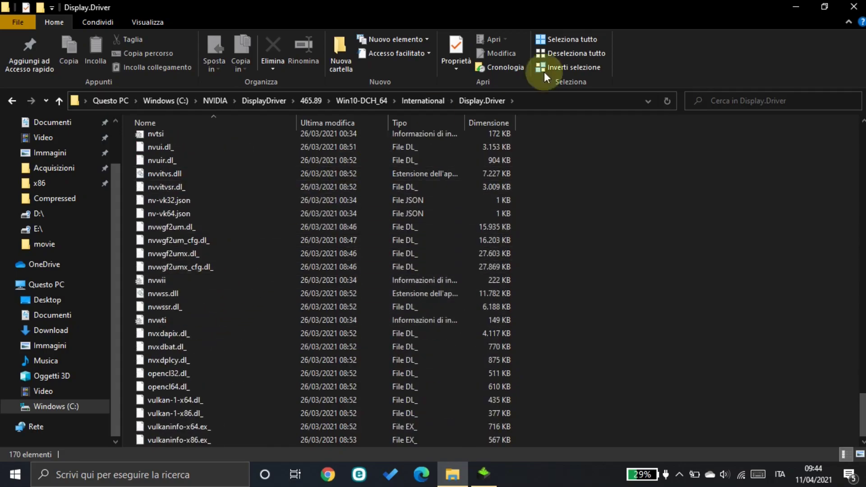
Close the File Explorer window, bring the NVIDIA installer back up and exit it
left_click(854, 6)
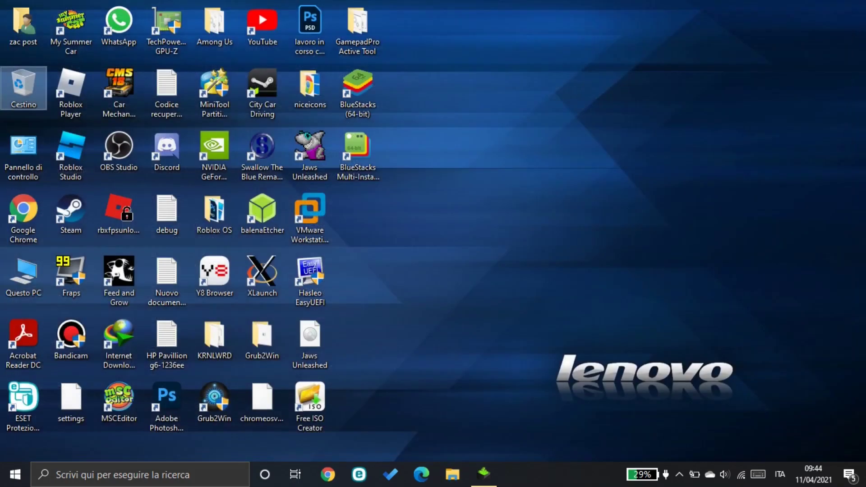
left_click(491, 467)
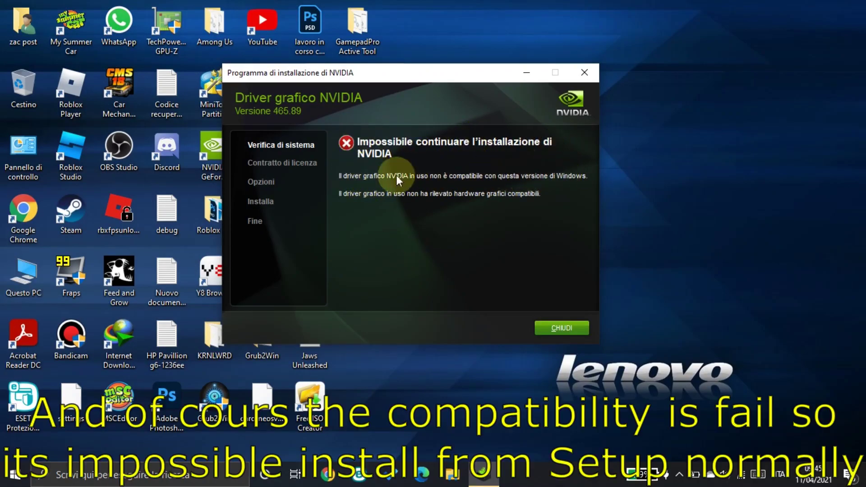
left_click(564, 328)
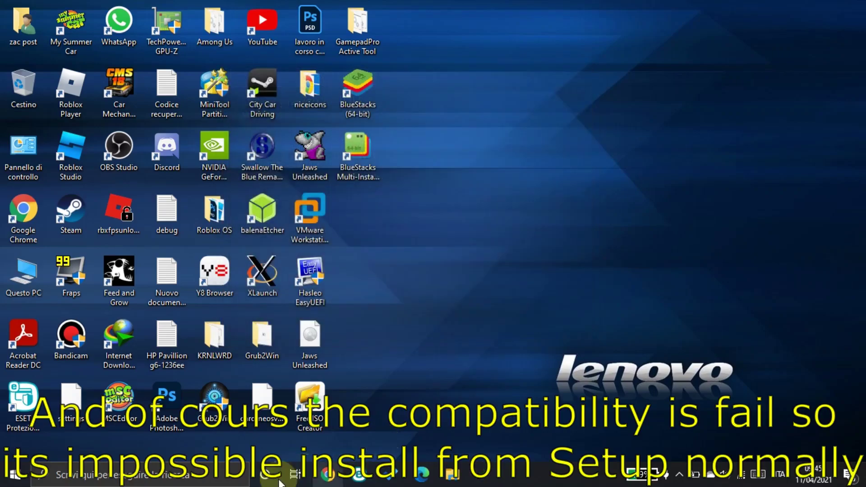
Search Windows for "ges", open Gestione dispositivi (Device Manager) and maximize its window
left_click(199, 479)
type("ges")
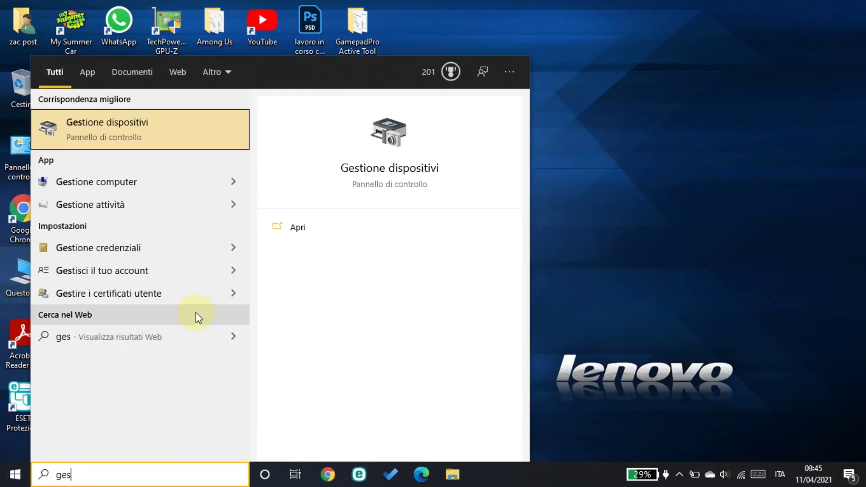
left_click(299, 234)
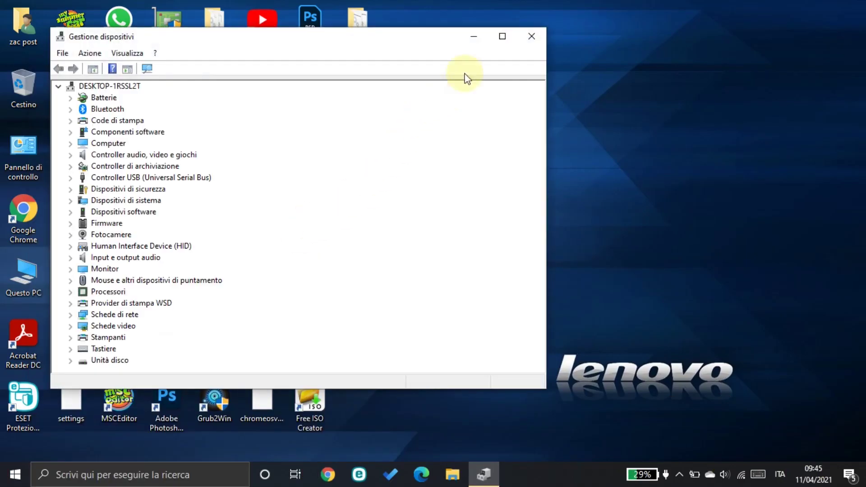
left_click(503, 36)
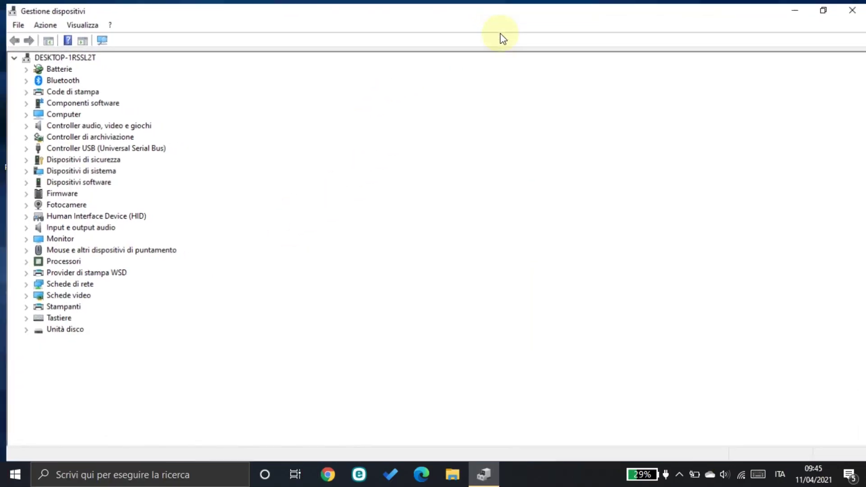
Open the Intel(R) UHD Graphics 620 properties and start a driver update that picks from the drivers available on the computer
left_click(20, 295)
double_click(53, 307)
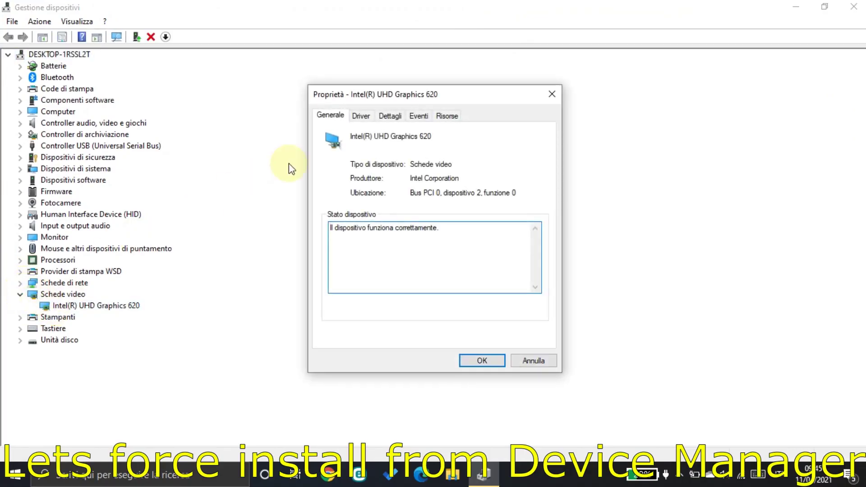
left_click(363, 116)
left_click(359, 261)
left_click(357, 264)
left_click(351, 289)
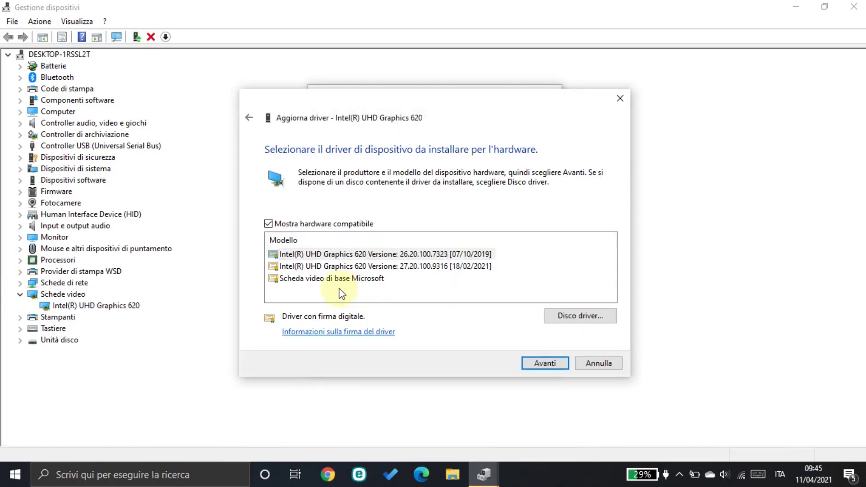
Look through the NVIDIA models with the compatible-hardware filter off, and turn the filter back on
left_click(269, 224)
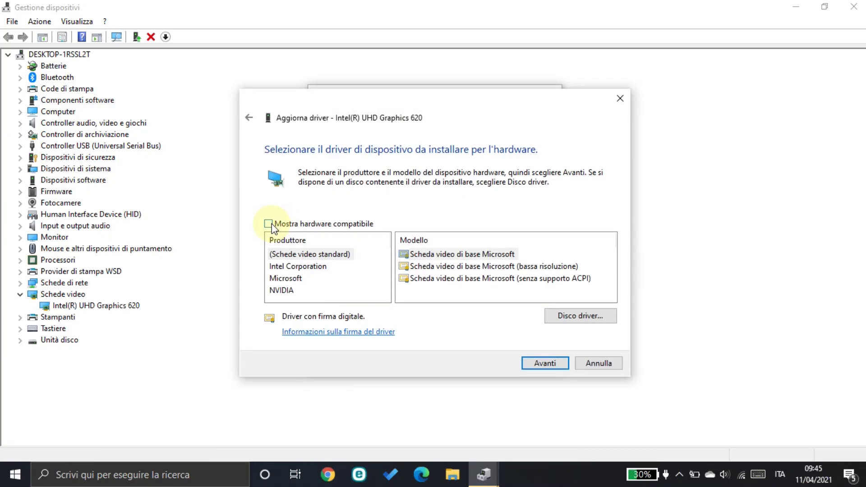
left_click(283, 290)
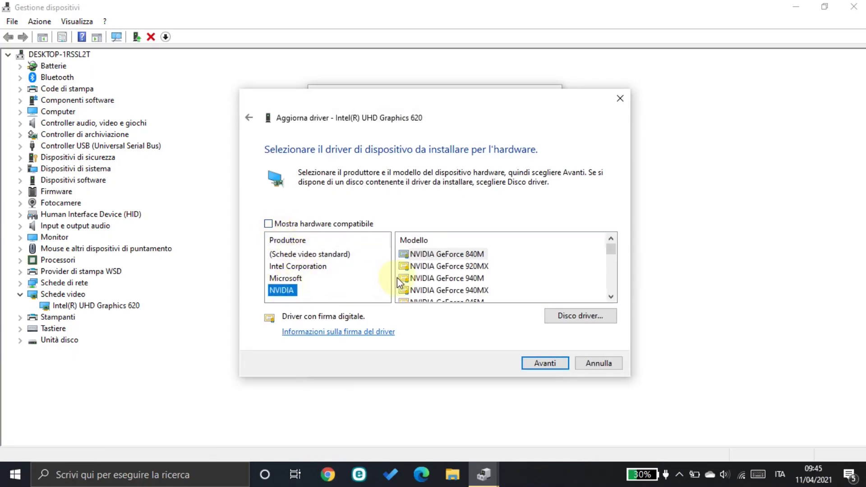
scroll(397, 284, "down", 2)
scroll(397, 284, "up", 2)
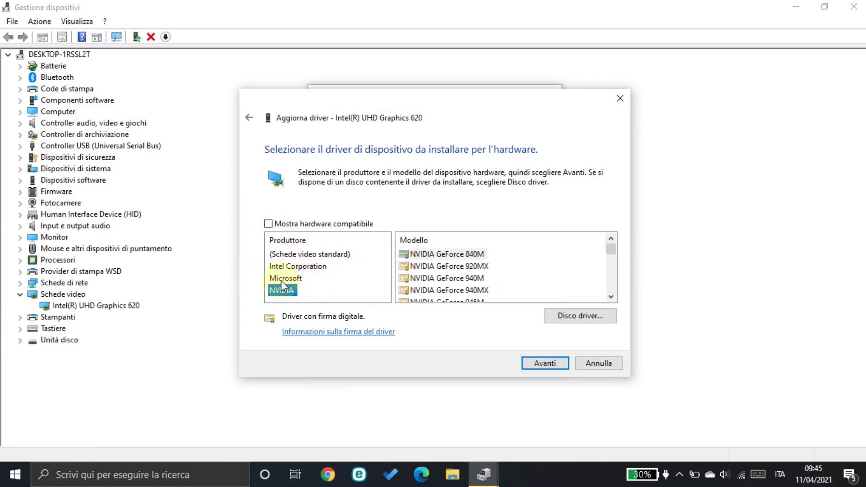
left_click(269, 224)
Choose to install the driver from disk and look through the System32 folder for driver files
left_click(580, 316)
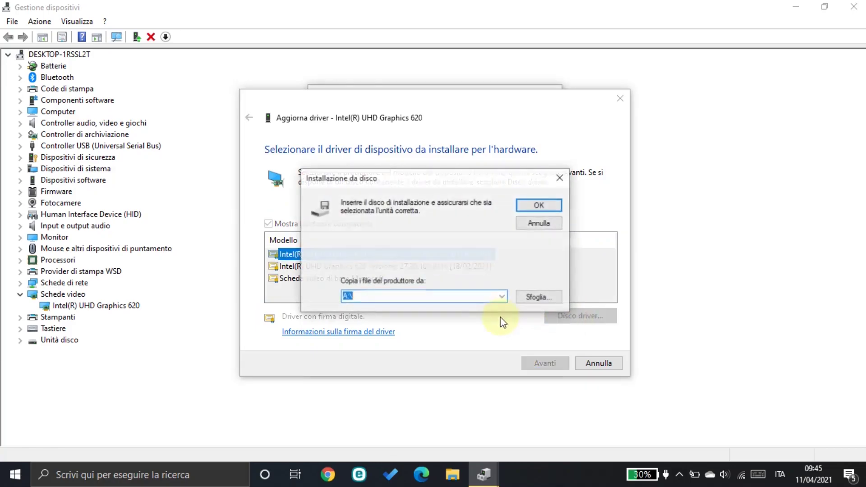
left_click(541, 299)
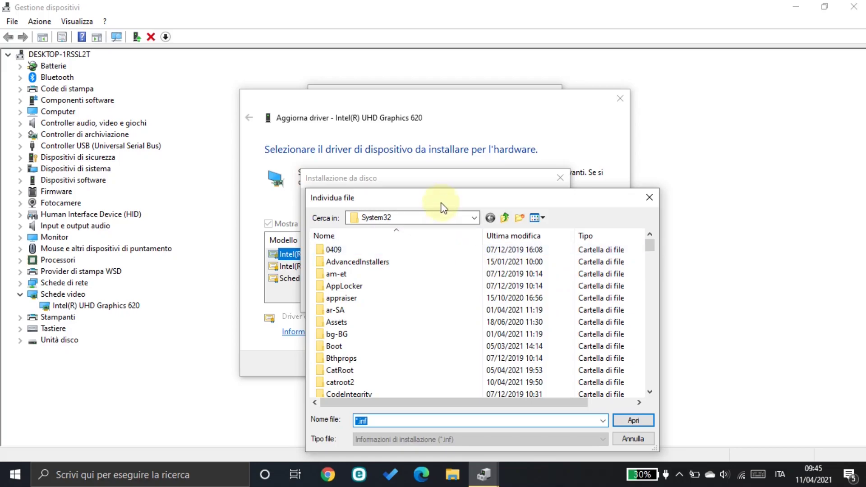
left_click_drag(445, 201, 352, 100)
scroll(418, 232, "down", 6)
scroll(356, 135, "up", 5)
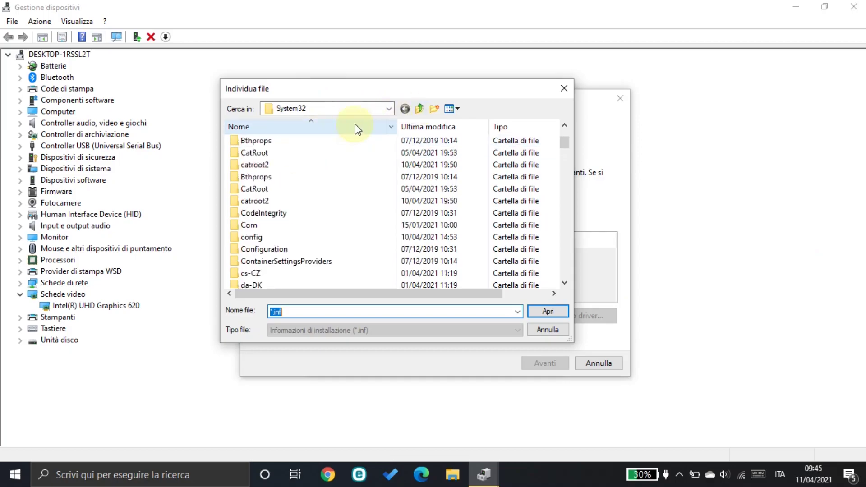
scroll(329, 149, "down", 6)
scroll(418, 208, "up", 6)
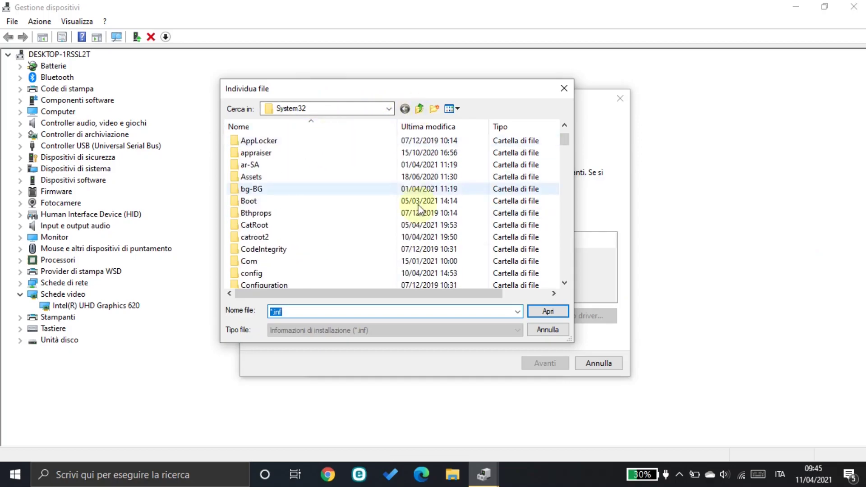
left_click(545, 332)
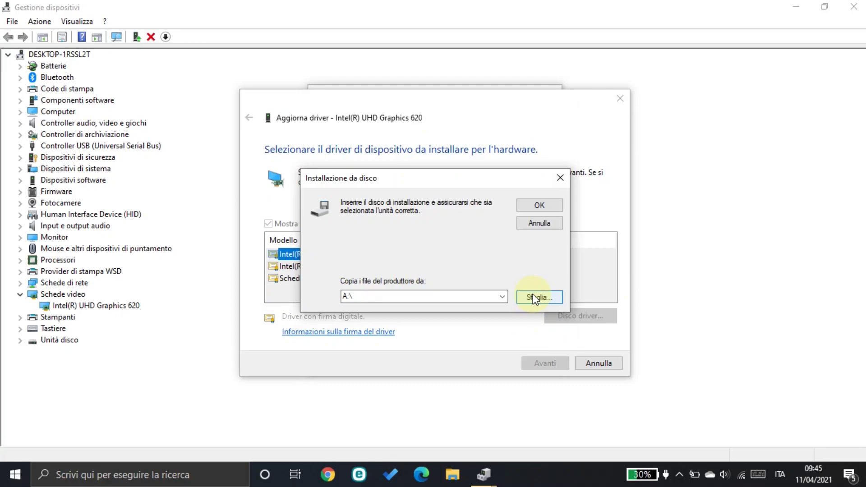
left_click(535, 298)
left_click(545, 329)
Try to load the manufacturer's driver files from C:\NVIDIA
double_click(348, 296)
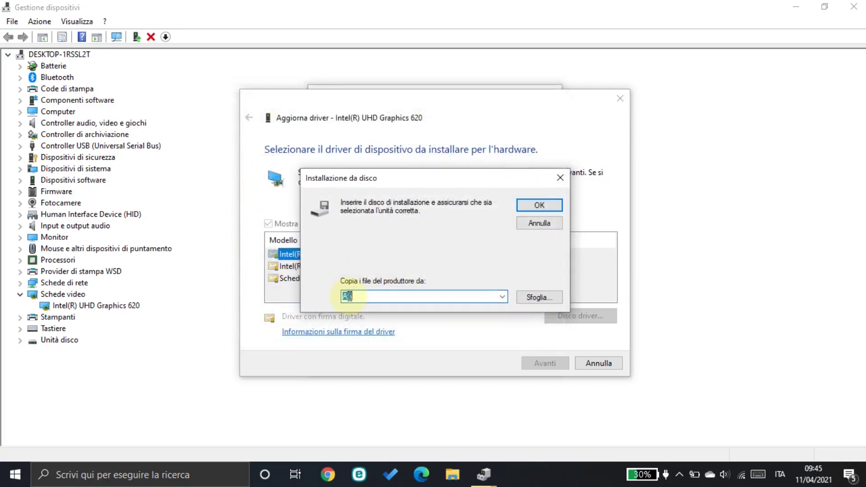
type("C:\\")
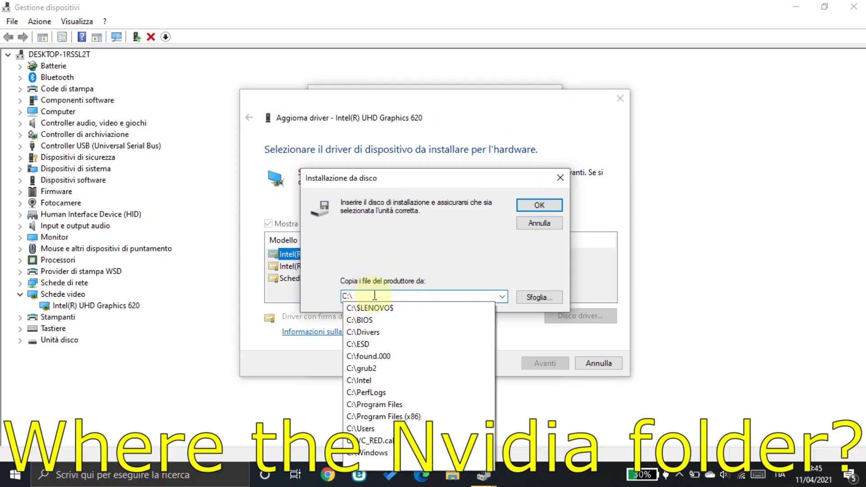
type("NVIDIA")
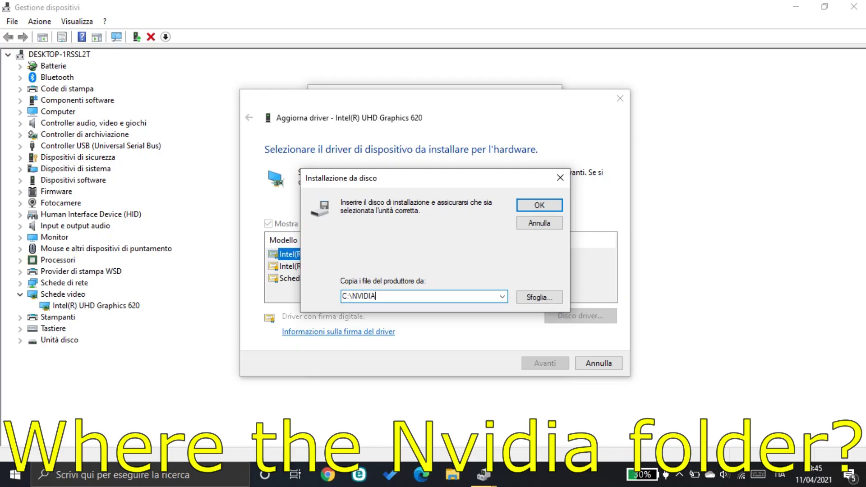
left_click(529, 204)
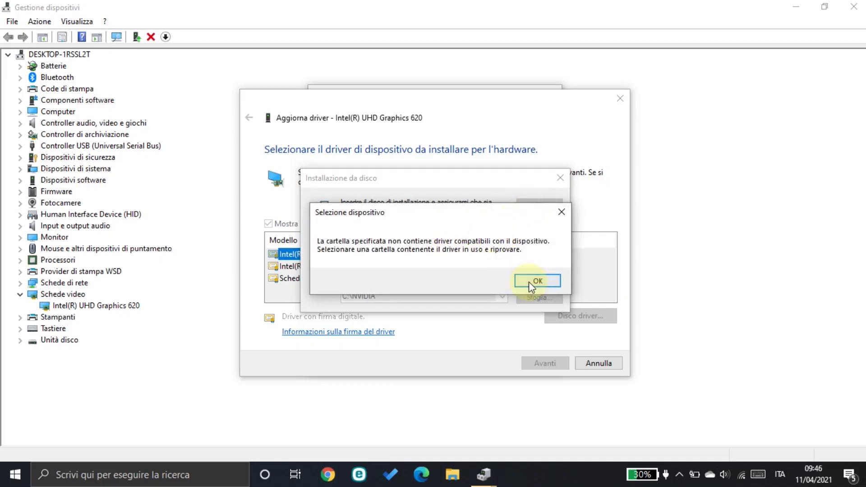
left_click(529, 281)
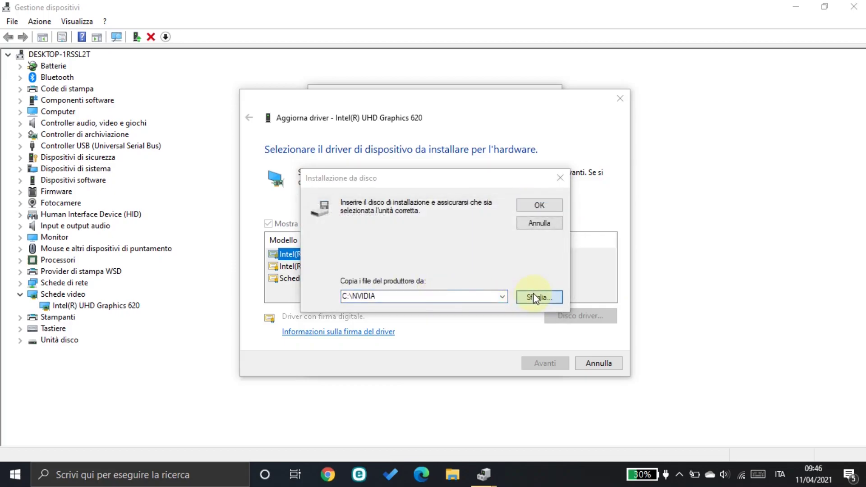
Browse the Windows (C:) drive for the extracted NVIDIA driver folder
left_click(534, 294)
left_click(387, 109)
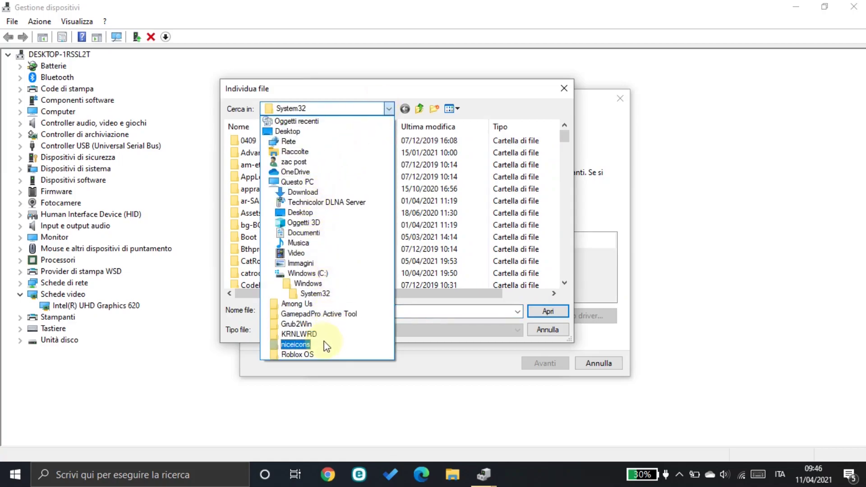
left_click(306, 273)
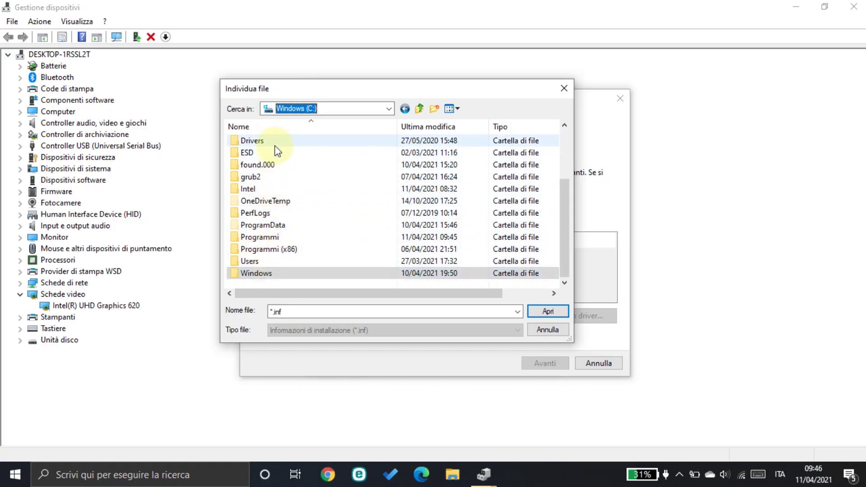
left_click(273, 260)
left_click_drag(557, 218, 562, 159)
left_click(331, 109)
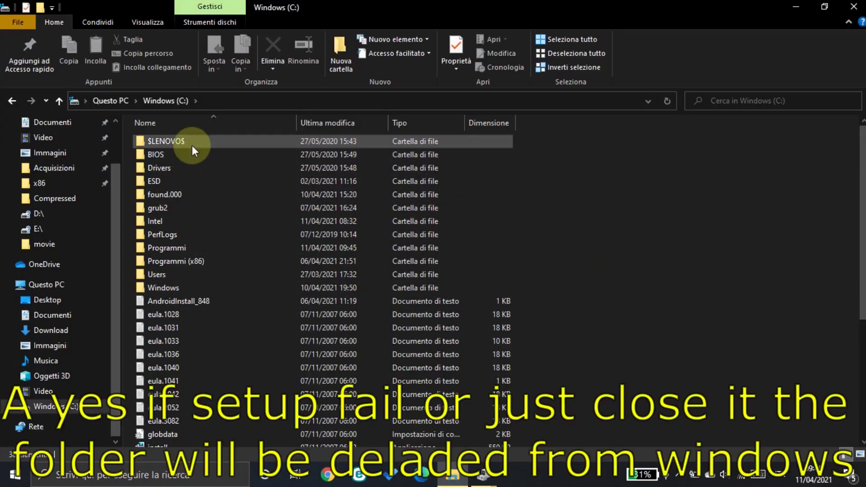
Open the Programs folder inside Download, check the 465.89 notebook installer's options and select the full folder path
scroll(67, 191, "up", 2)
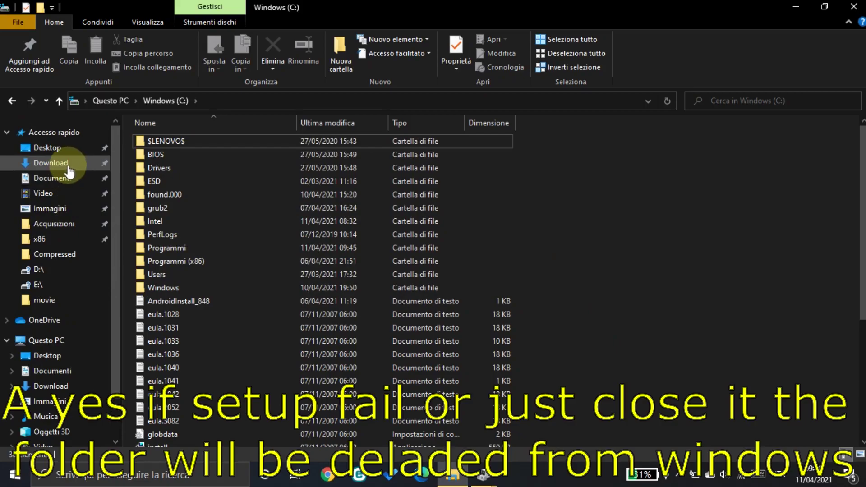
left_click(51, 163)
double_click(216, 163)
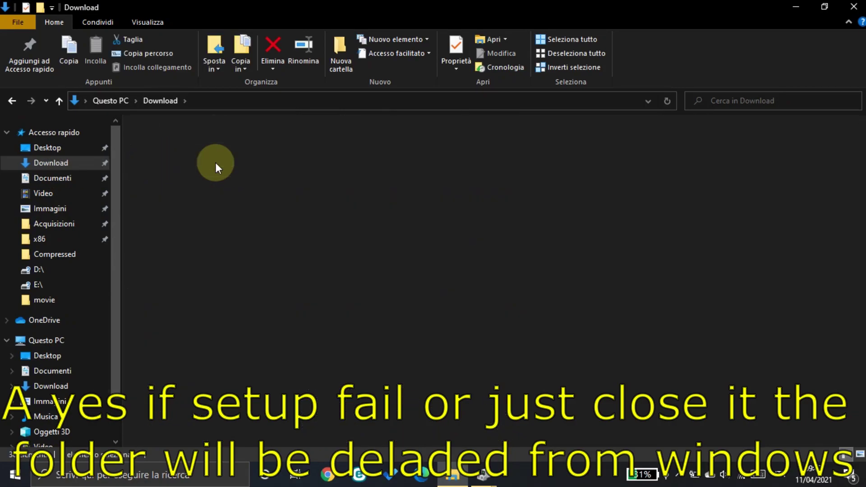
right_click(217, 142)
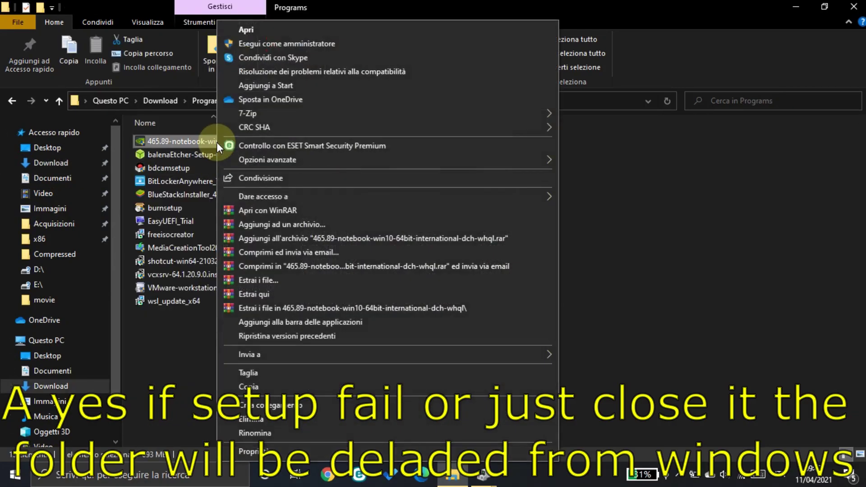
left_click(630, 189)
left_click(378, 101)
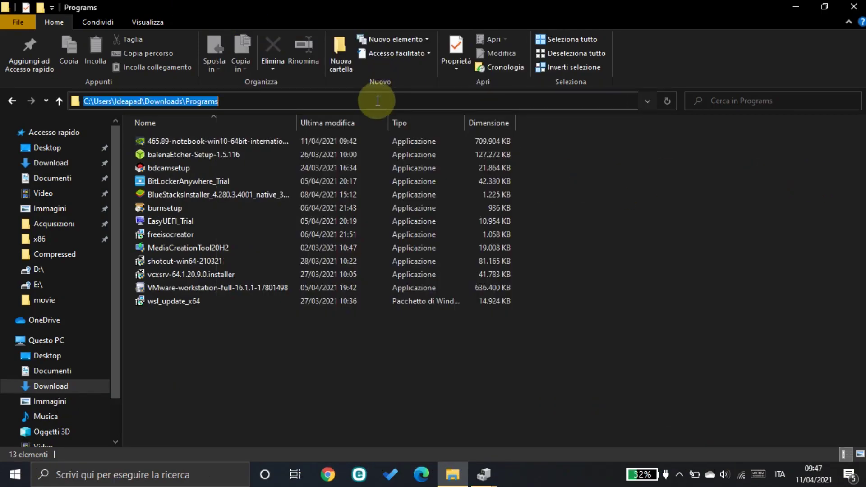
Search Windows for "7 zip", launch 7-Zip File Manager and show C:\Users\Ideapad\Downloads\Programs in it
left_click(118, 475)
type("7 zip")
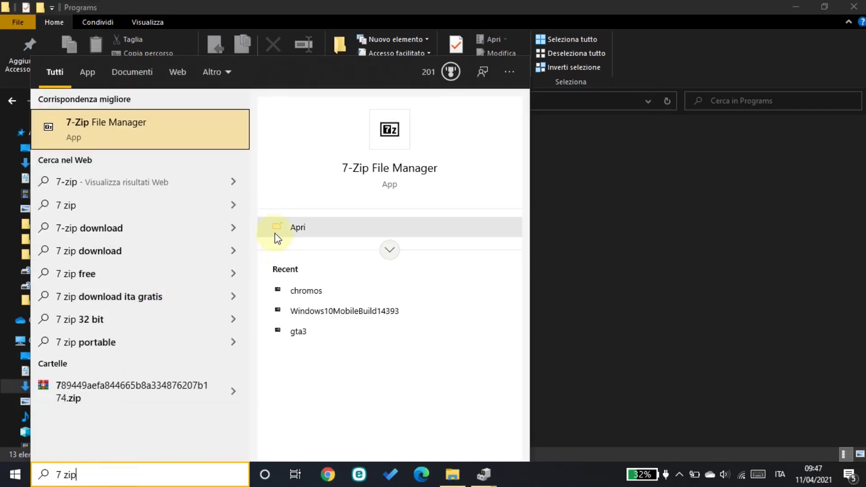
left_click(276, 237)
left_click(218, 66)
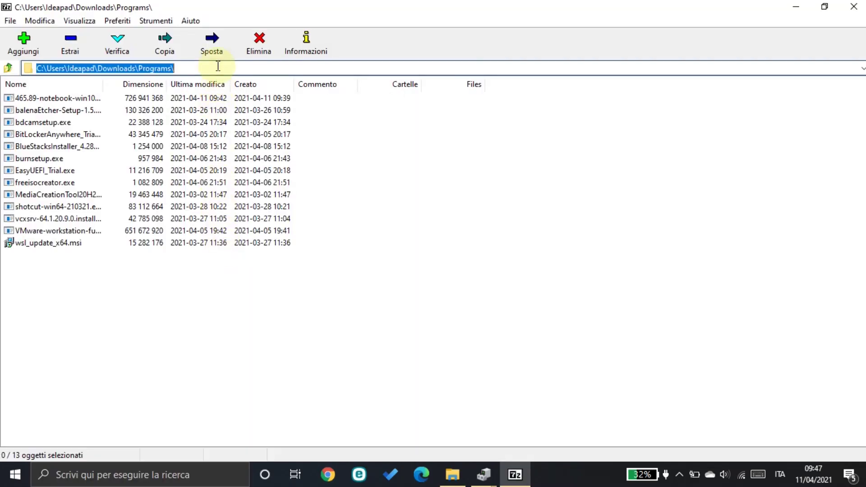
key("Tab")
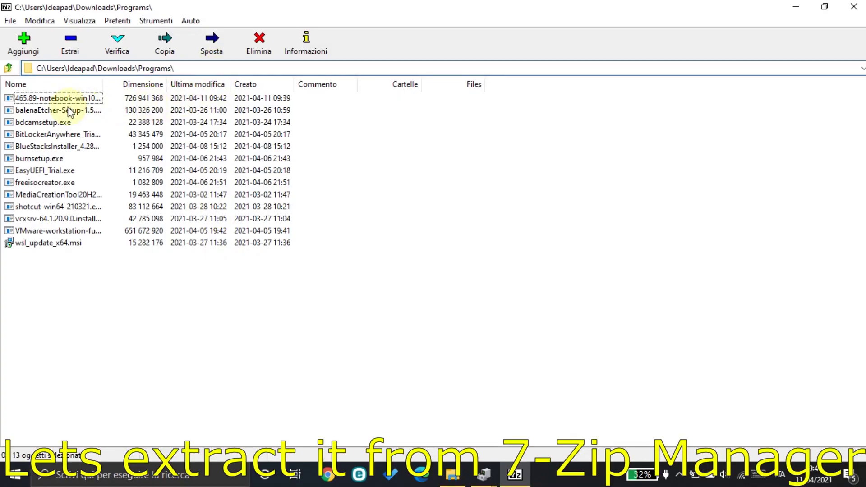
Open the 465.89 notebook installer as an archive inside 7-Zip File Manager and enter its [0] content
left_click(14, 99)
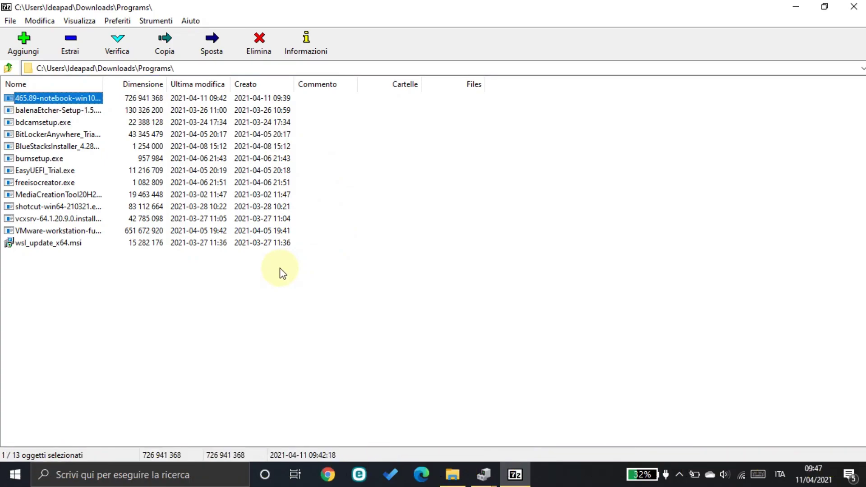
key("Return")
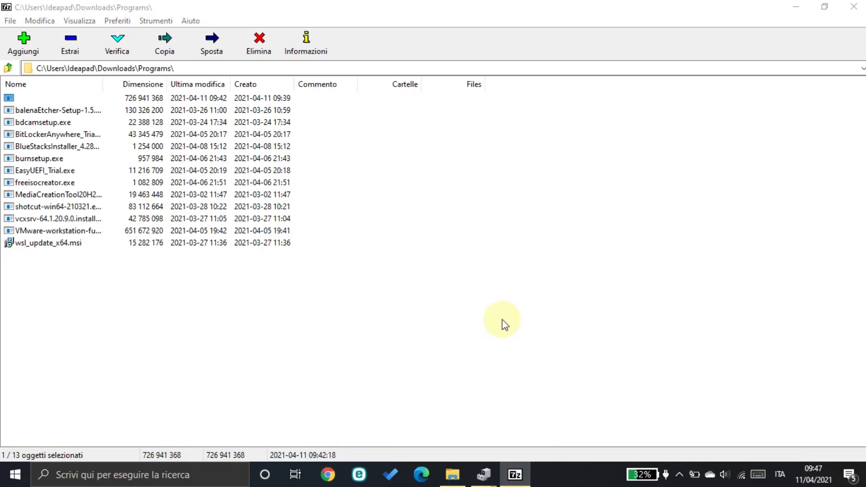
right_click(68, 99)
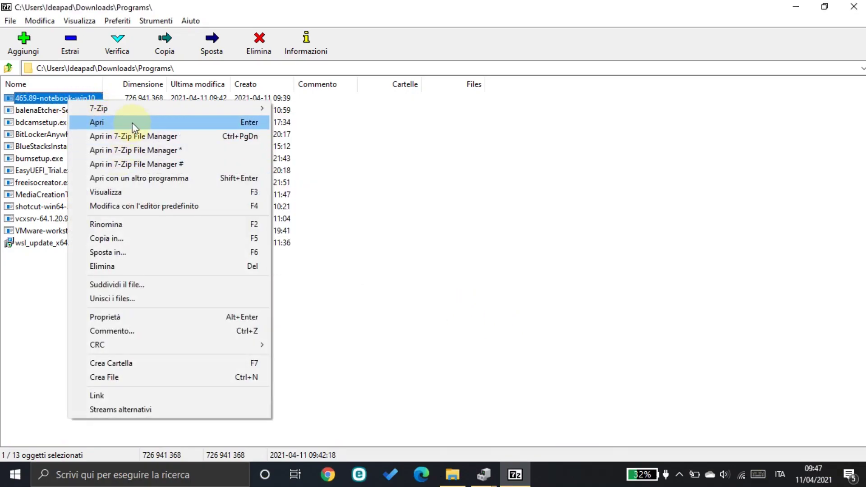
left_click(175, 150)
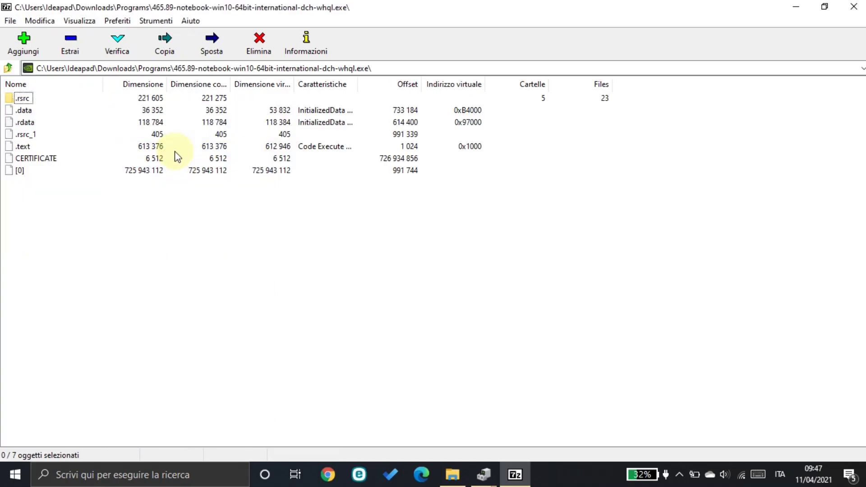
double_click(20, 172)
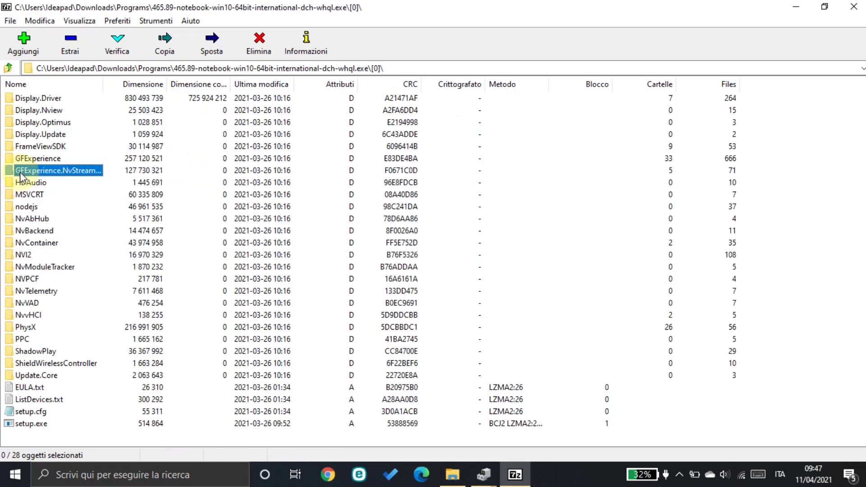
Start extracting the GFExperience.NvStreamSrv folder and create a Desktop folder named "NVDIA DRIVER" as the destination
left_click(20, 172)
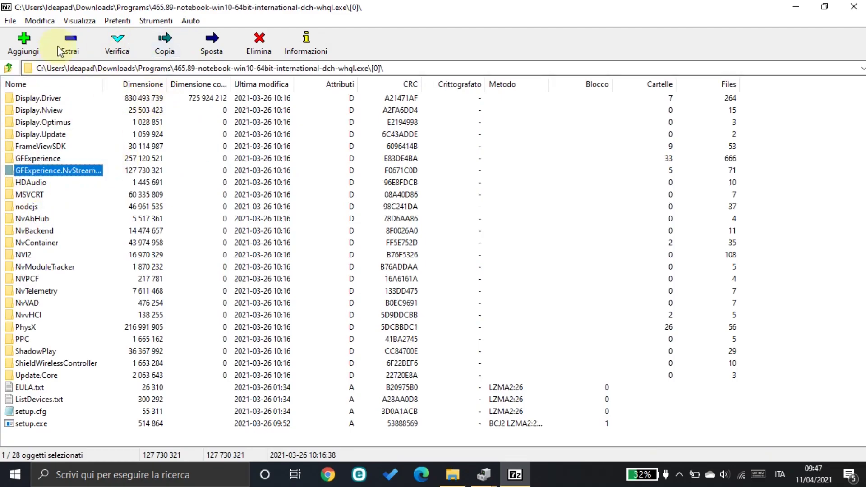
left_click(83, 51)
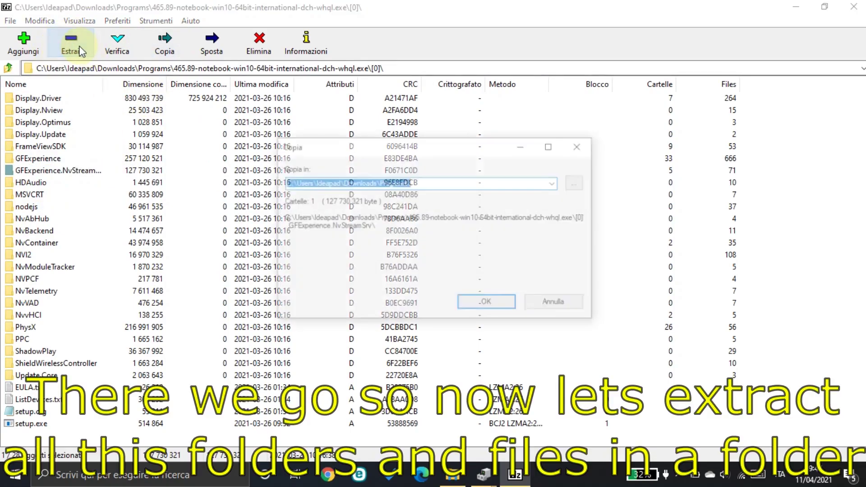
left_click(555, 183)
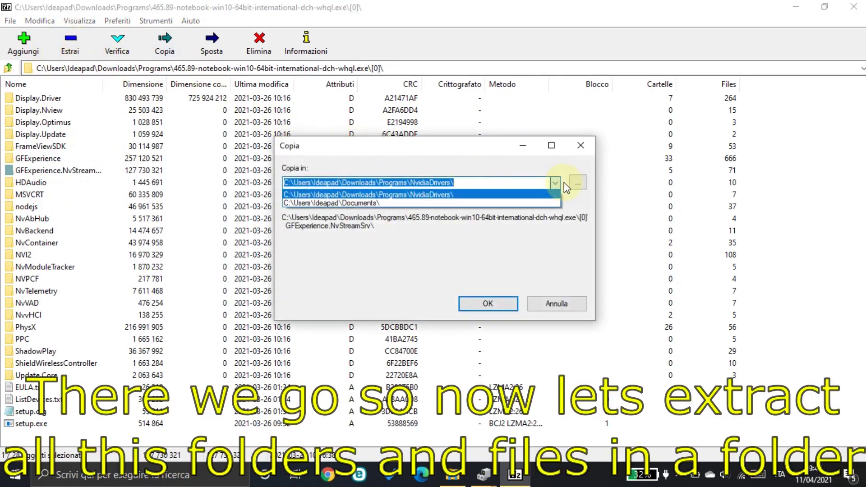
left_click(579, 184)
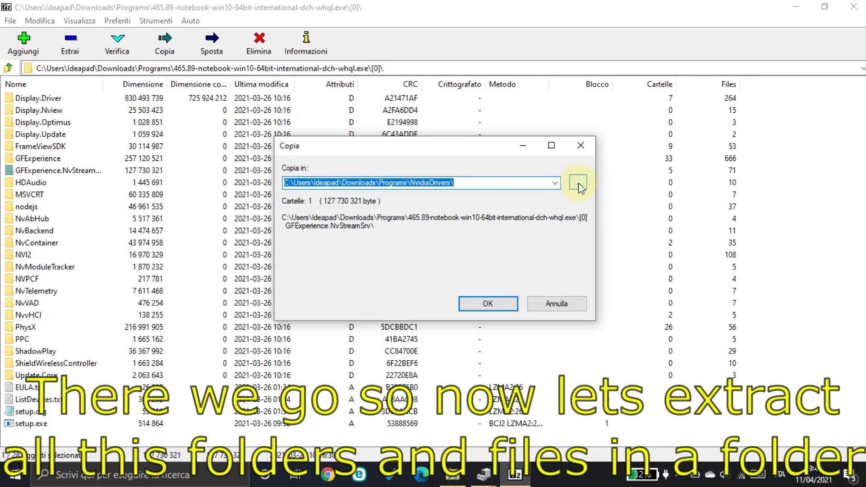
left_click(361, 192)
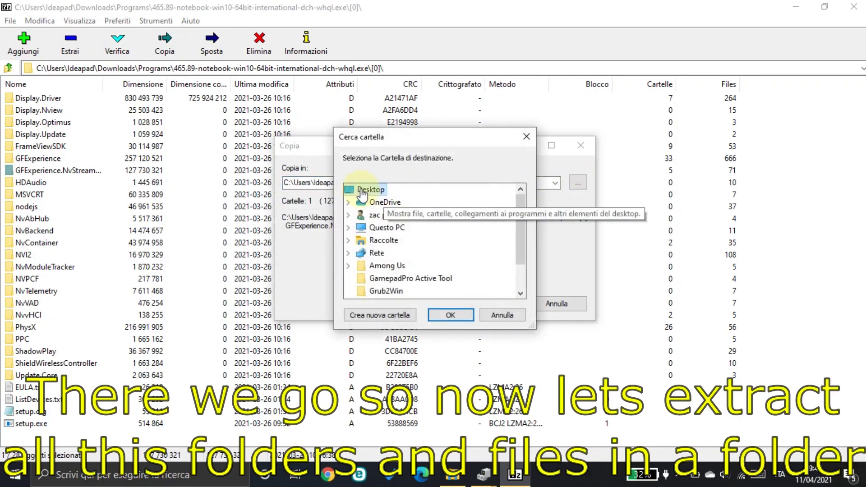
left_click(394, 317)
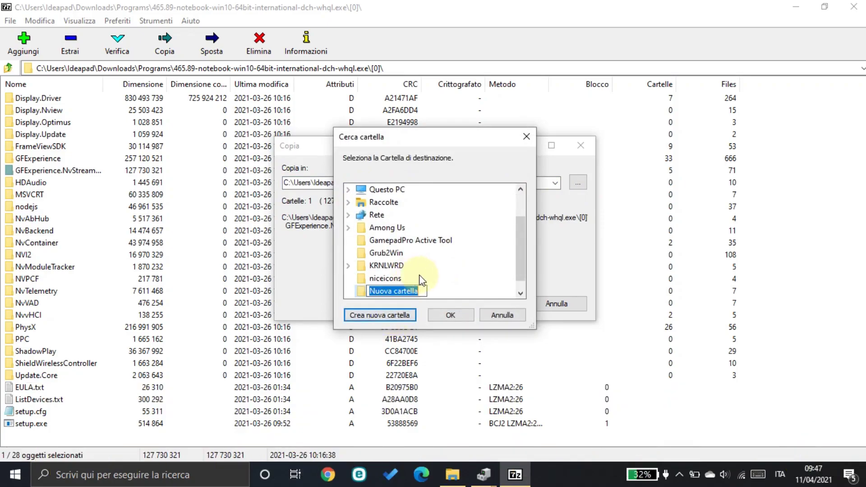
key("BackSpace")
type("NV")
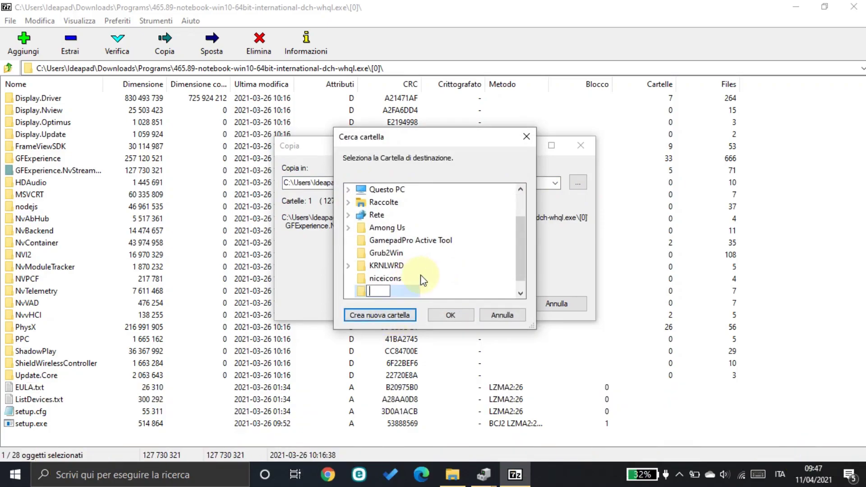
type("DIA DRIVER")
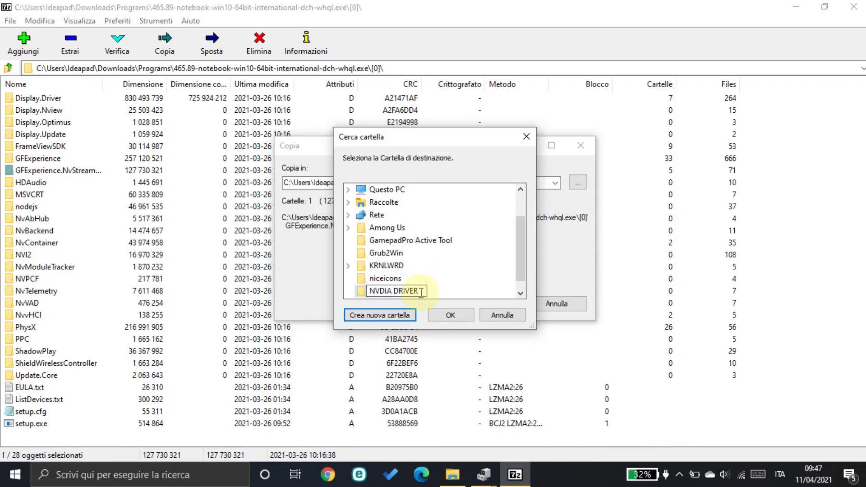
key("Escape")
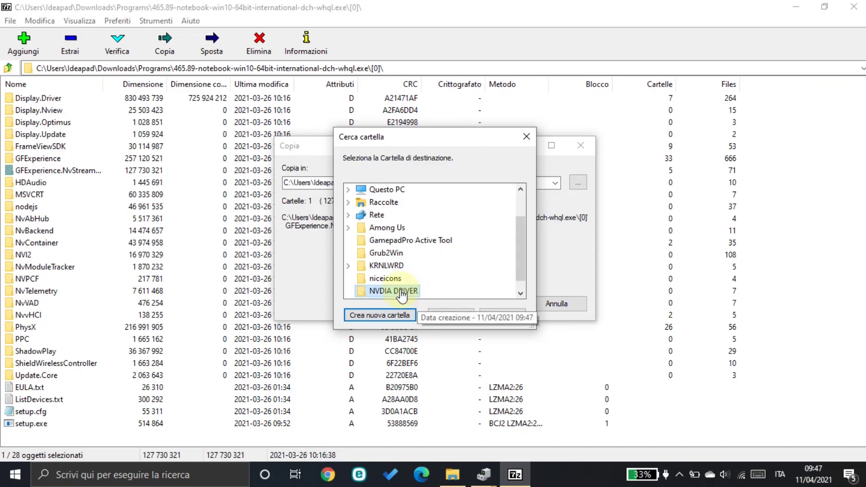
left_click(453, 314)
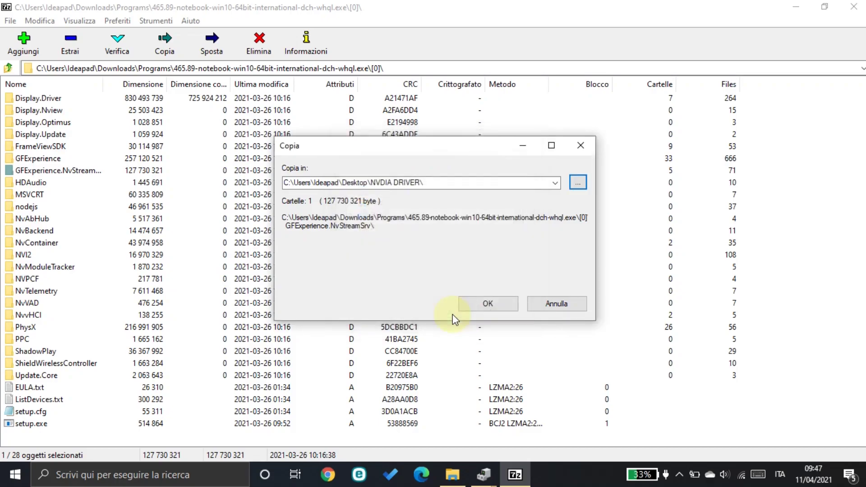
Run the extraction of the GFExperience.NvStreamSrv folder, close 7-Zip File Manager and cancel the driver file selection in Device Manager
left_click(463, 304)
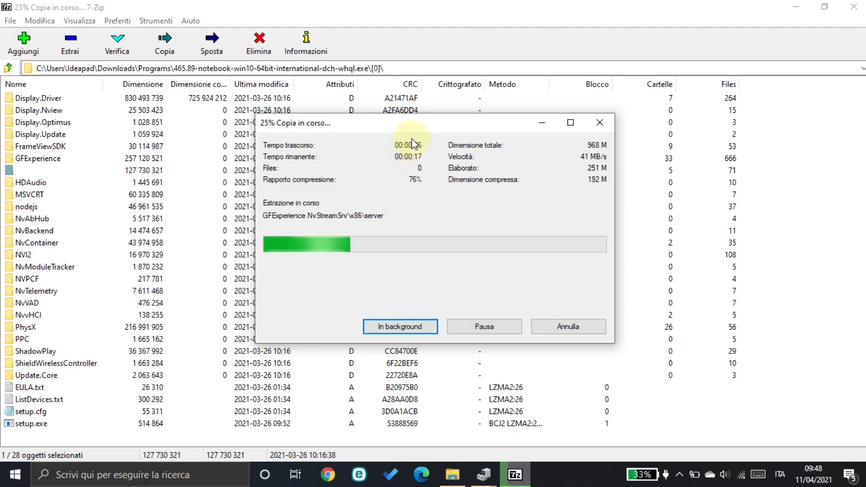
left_click_drag(418, 122, 391, 115)
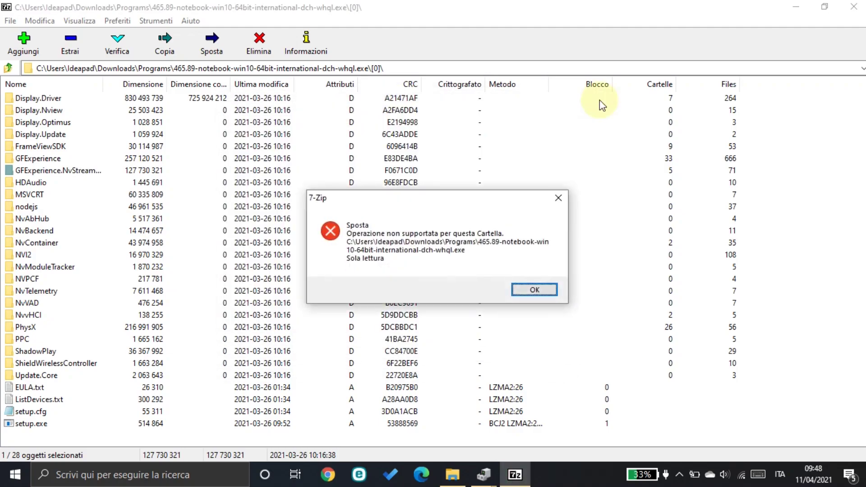
left_click(540, 291)
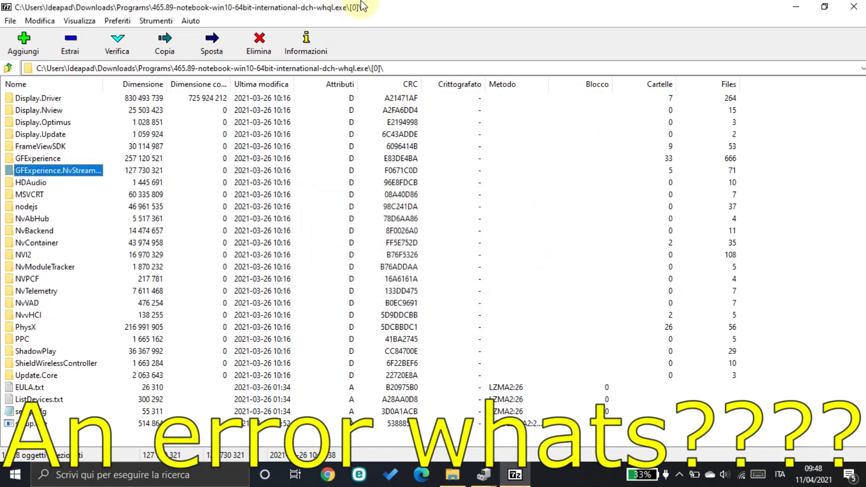
left_click(855, 7)
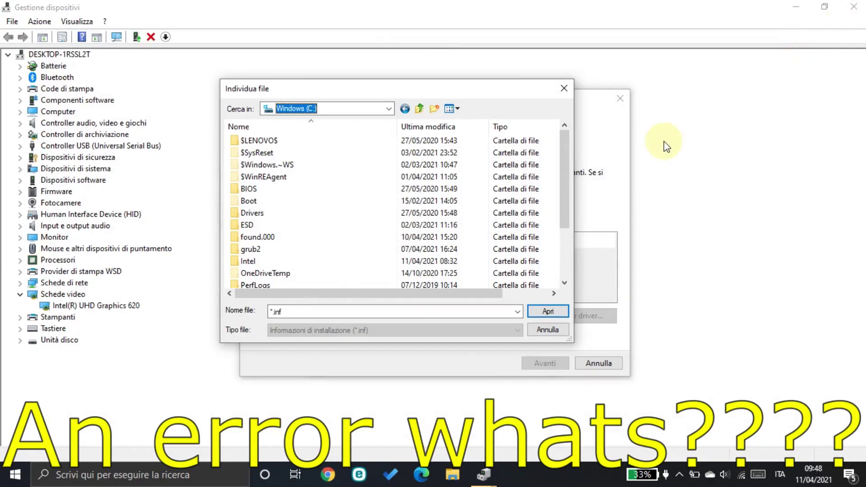
left_click(548, 332)
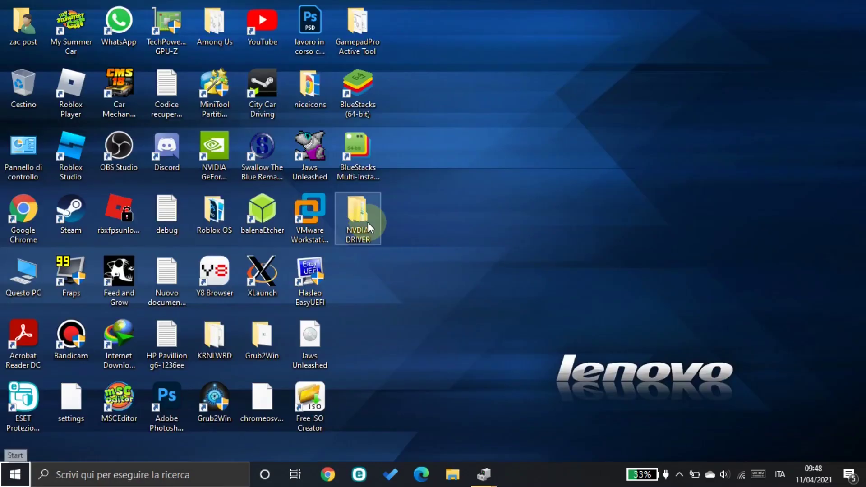
Open the NVDIA DRIVER folder on the Desktop, check the content of GFExperience.NvStreamSrv and close the window
double_click(368, 222)
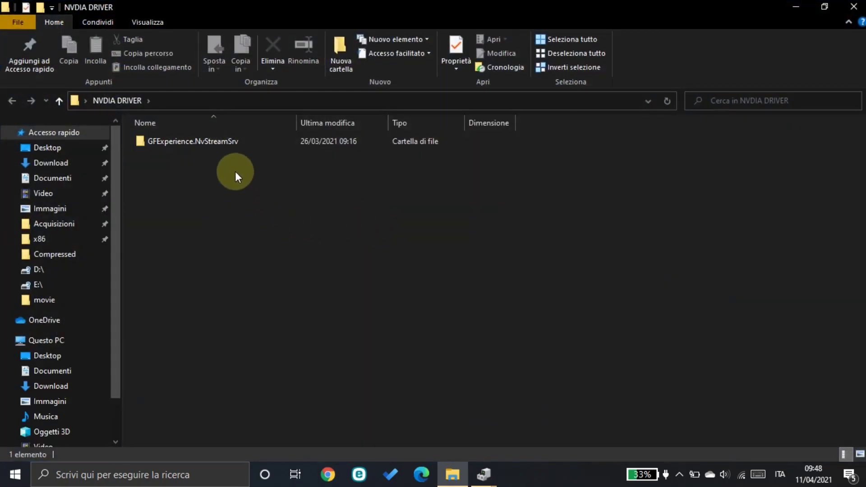
double_click(238, 142)
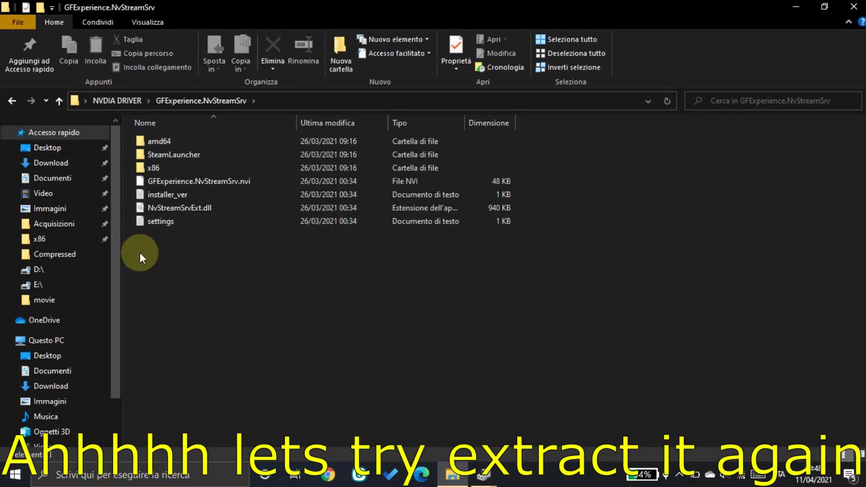
left_click(12, 101)
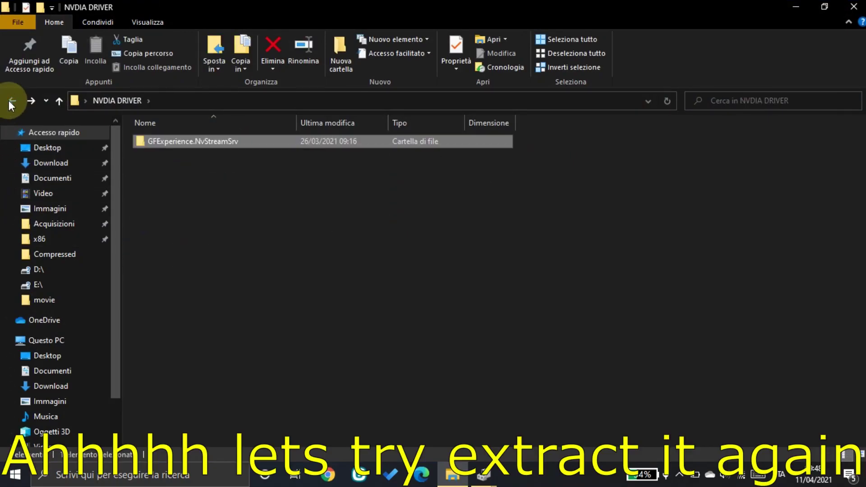
left_click_drag(226, 141, 332, 213)
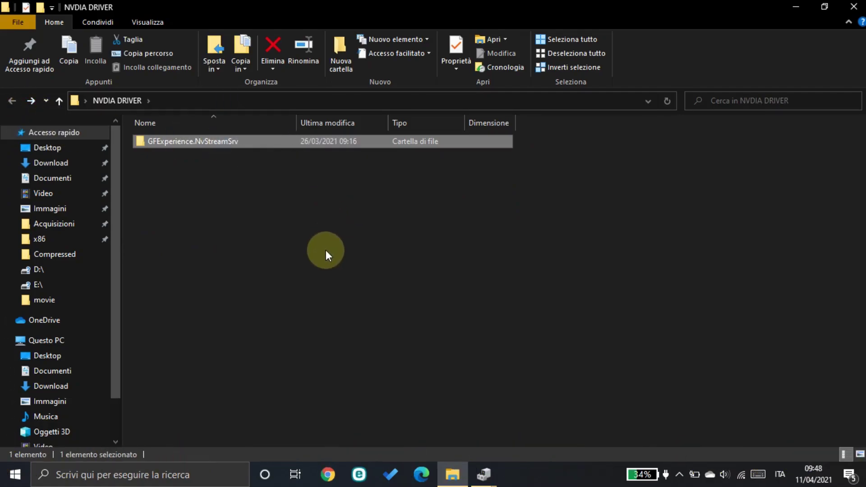
left_click(854, 7)
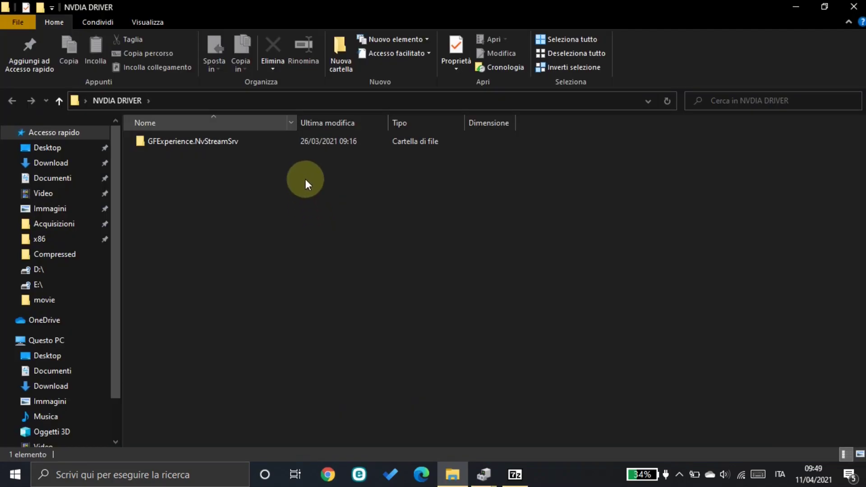
Delete the GFExperience.NvStreamSrv folder from the NVDIA DRIVER folder
left_click(300, 142)
right_click(299, 142)
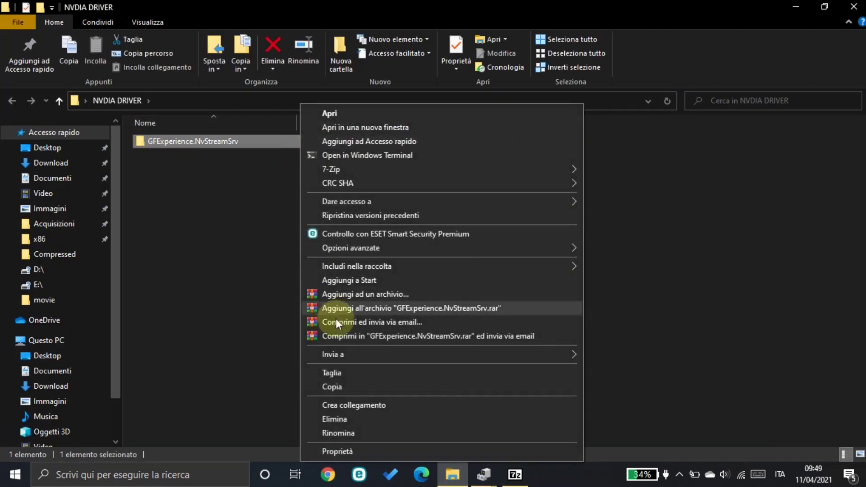
left_click(334, 419)
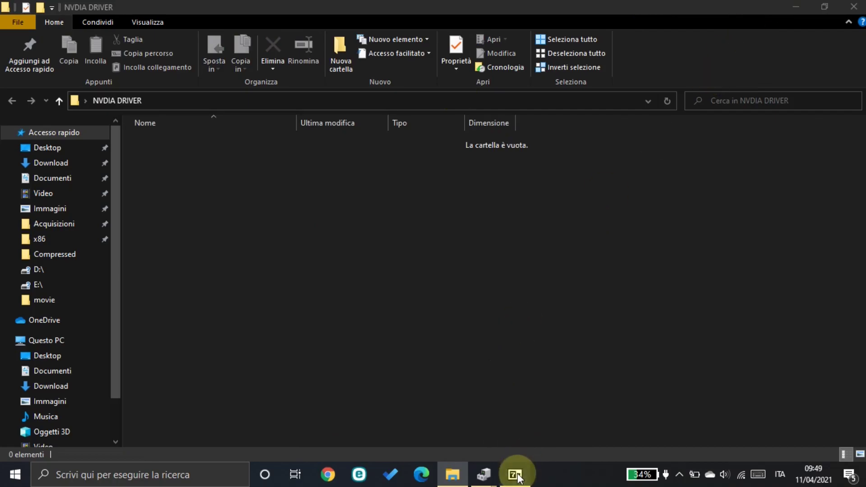
Switch to 7-Zip and extract the installer archive's entire [0] content into the NVDIA DRIVER folder on the Desktop
left_click(516, 474)
left_click(569, 186)
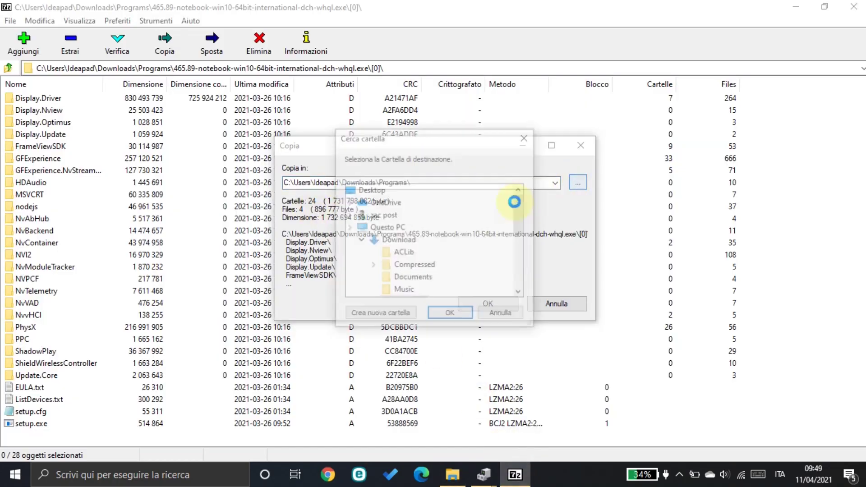
scroll(397, 280, "down", 5)
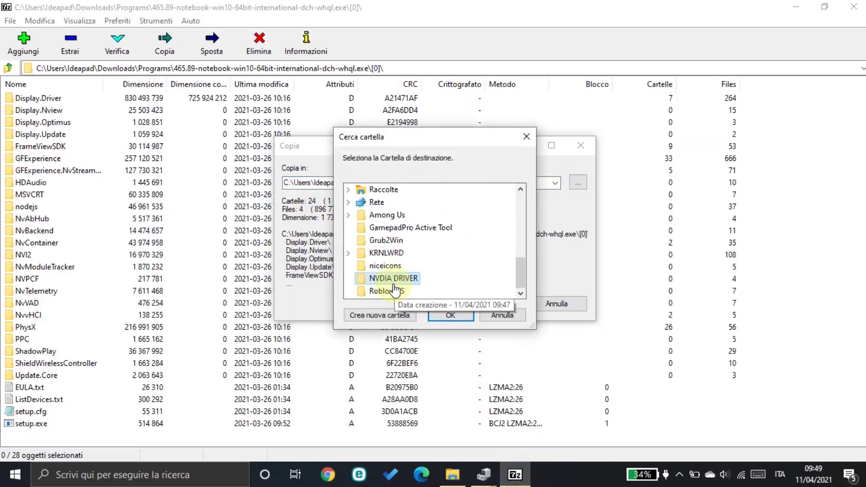
left_click(451, 315)
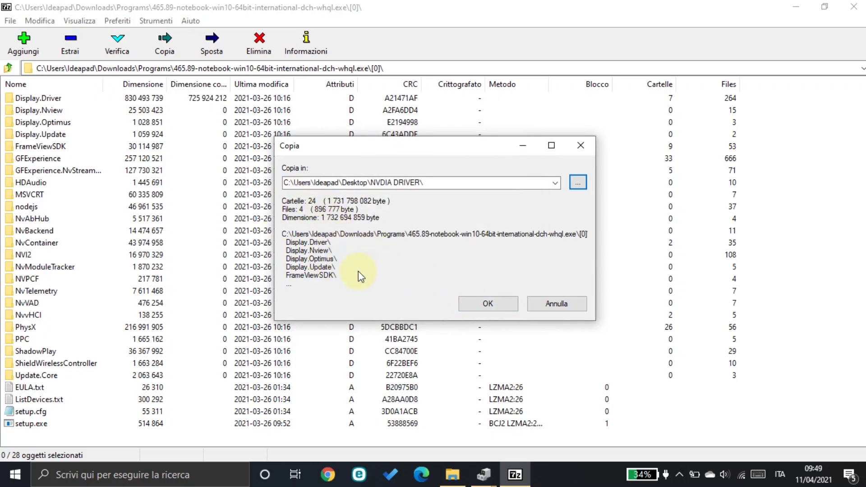
left_click(498, 304)
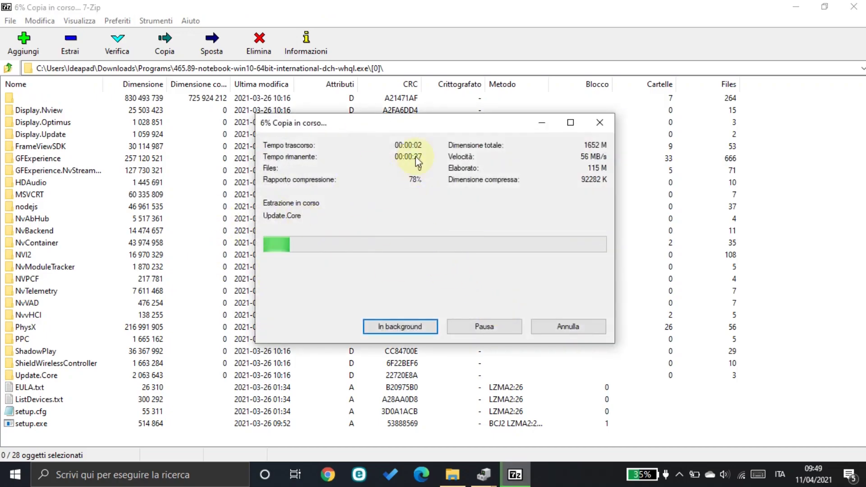
Follow the extraction progress and check the folders and files extracted into the NVDIA DRIVER folder
left_click_drag(411, 129, 440, 97)
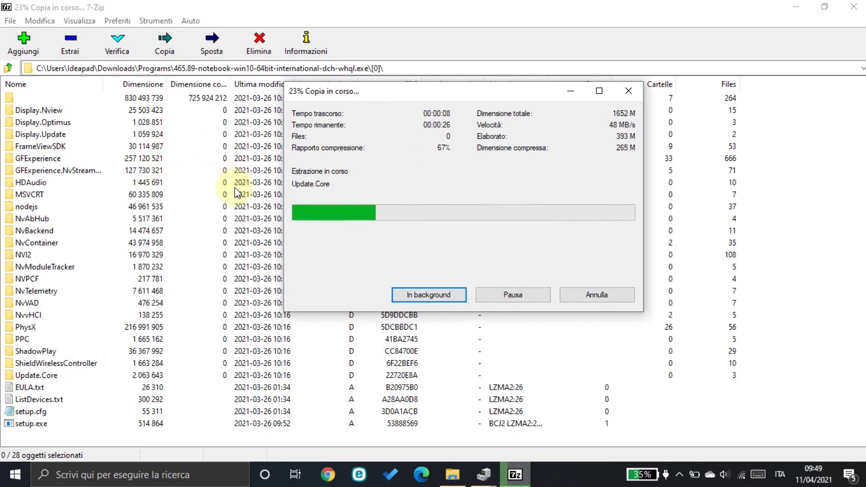
left_click_drag(451, 98, 385, 83)
left_click(506, 74)
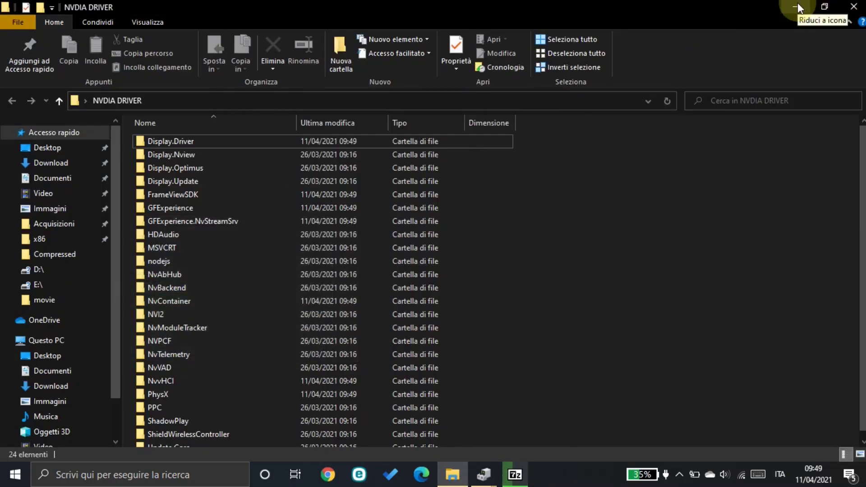
scroll(335, 280, "down", 1)
scroll(340, 285, "up", 1)
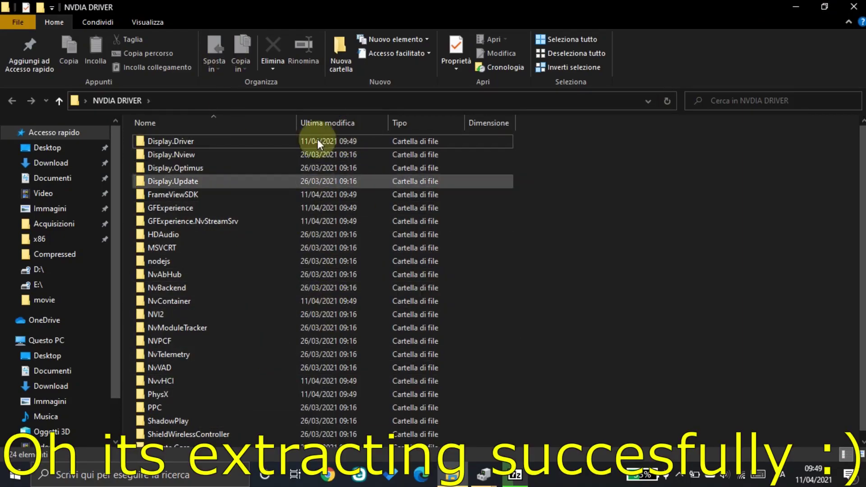
left_click(515, 475)
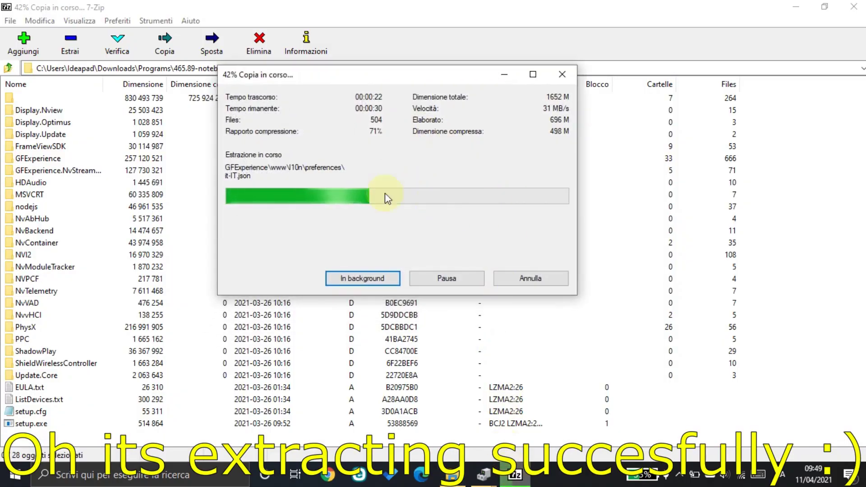
left_click(796, 7)
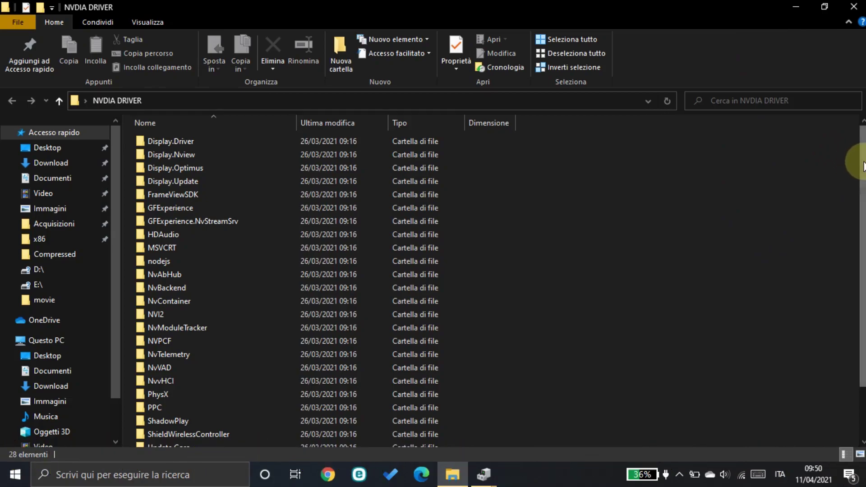
scroll(849, 203, "down", 2)
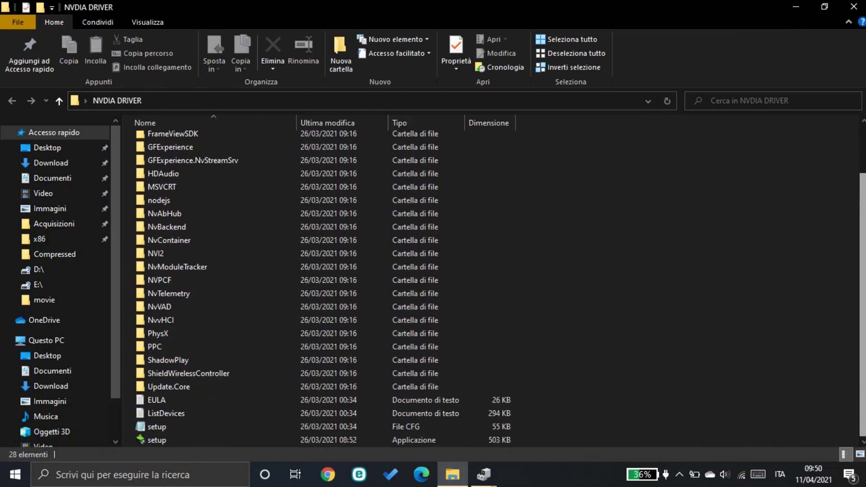
mouse_move(863, 270)
left_mouse_down()
mouse_move(853, 106)
mouse_move(863, 271)
left_mouse_up()
Minimise the folder window and browse for the manufacturer's driver files in the NVDIA DRIVER folder on the Desktop
left_click(796, 7)
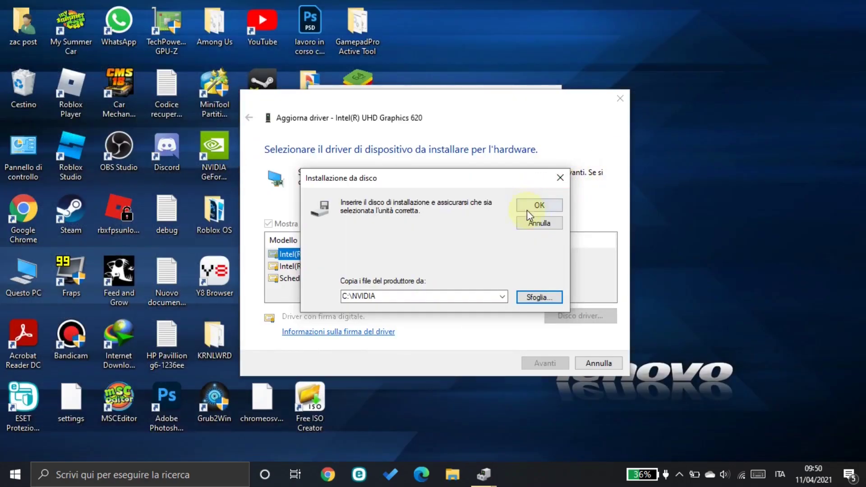
left_click(548, 295)
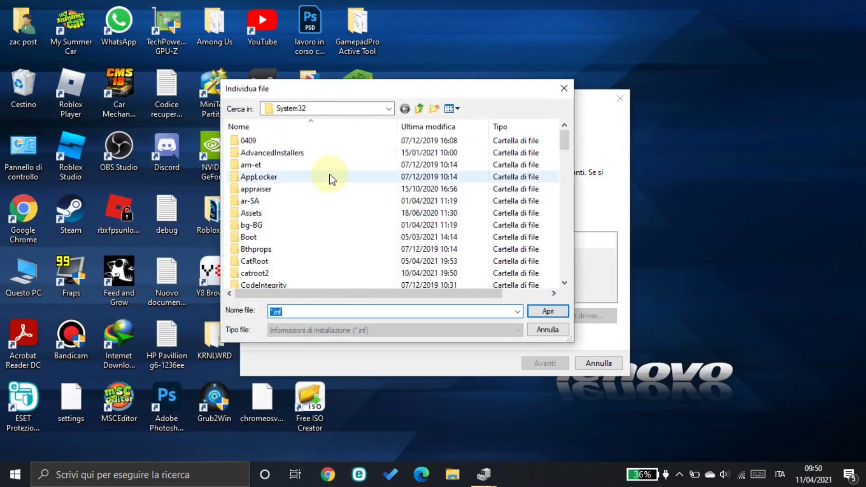
left_click(388, 109)
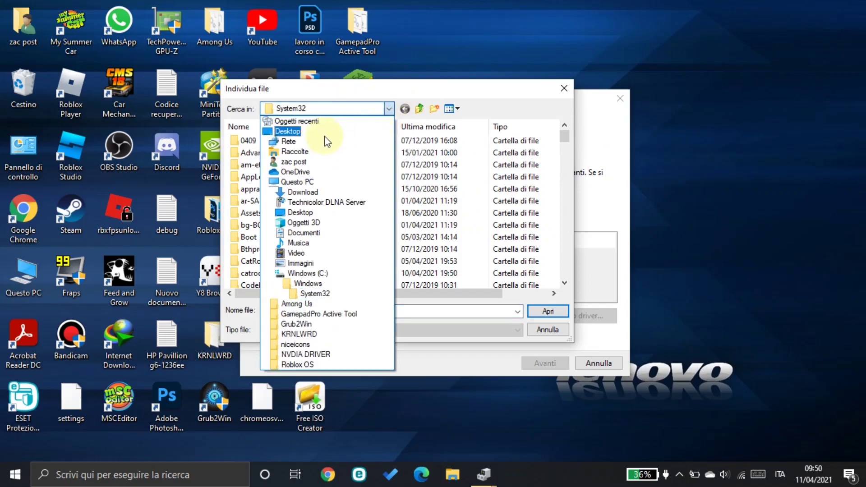
left_click(291, 132)
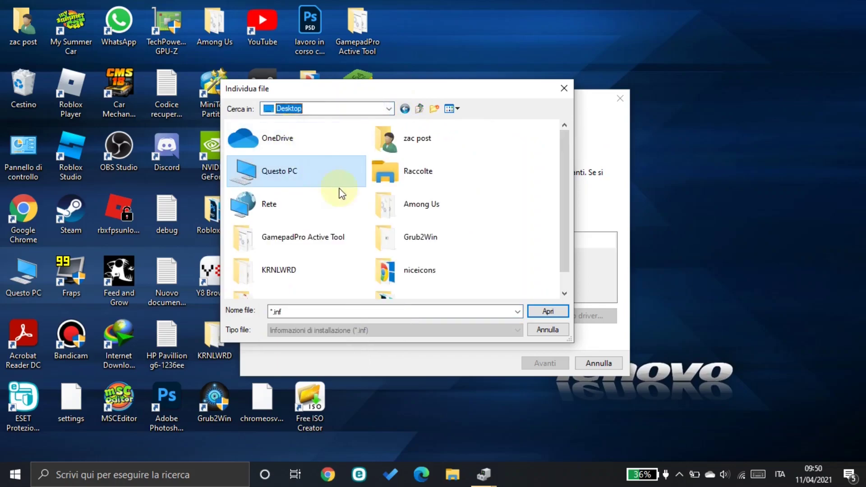
scroll(343, 189, "down", 1)
left_click(315, 283)
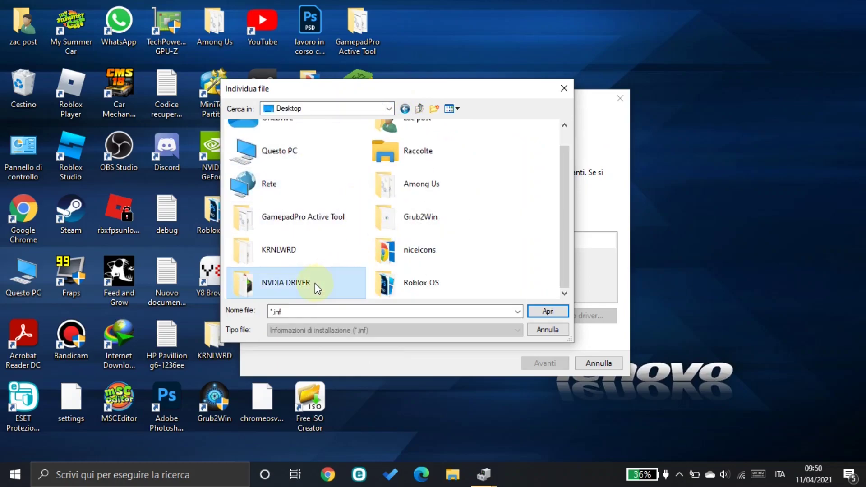
double_click(311, 285)
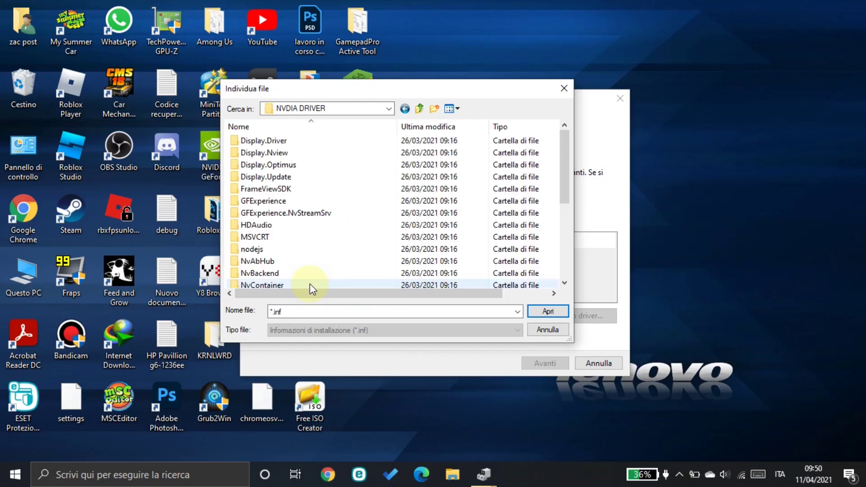
Load the nv_dispi setup information file from the Display.Driver folder as the driver source for the Intel UHD Graphics 620
scroll(298, 206, "down", 4)
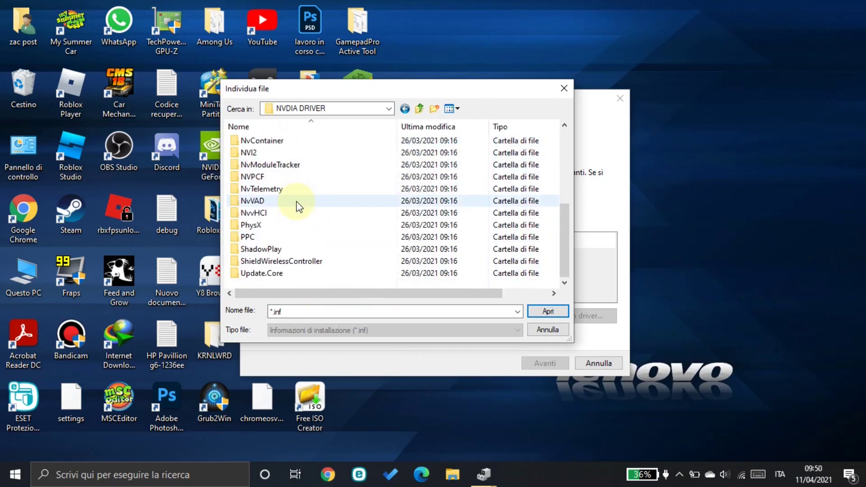
scroll(283, 189, "up", 5)
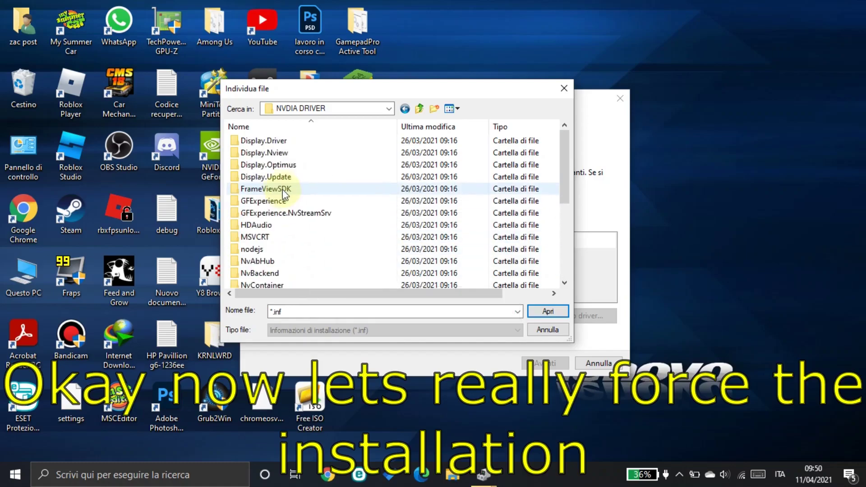
double_click(271, 141)
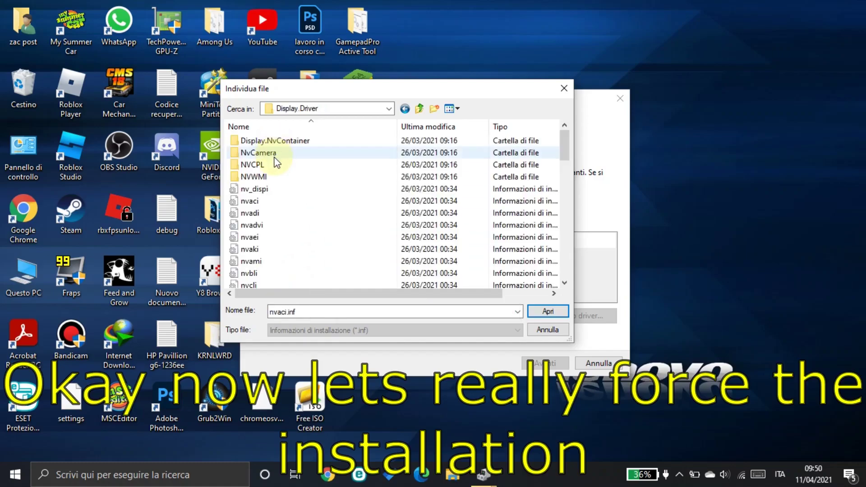
left_click(280, 189)
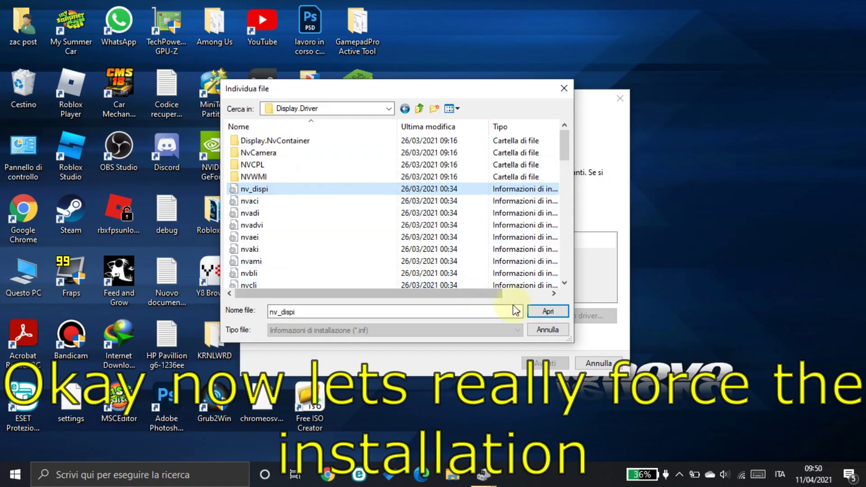
left_click(548, 312)
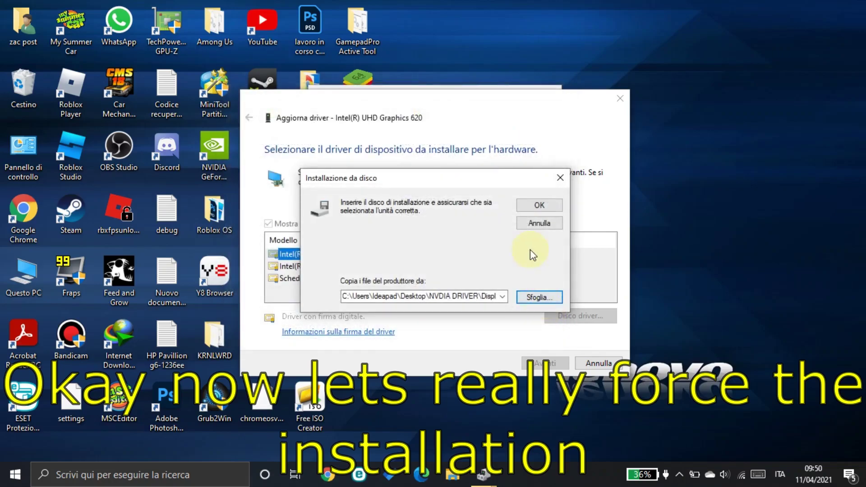
left_click(529, 204)
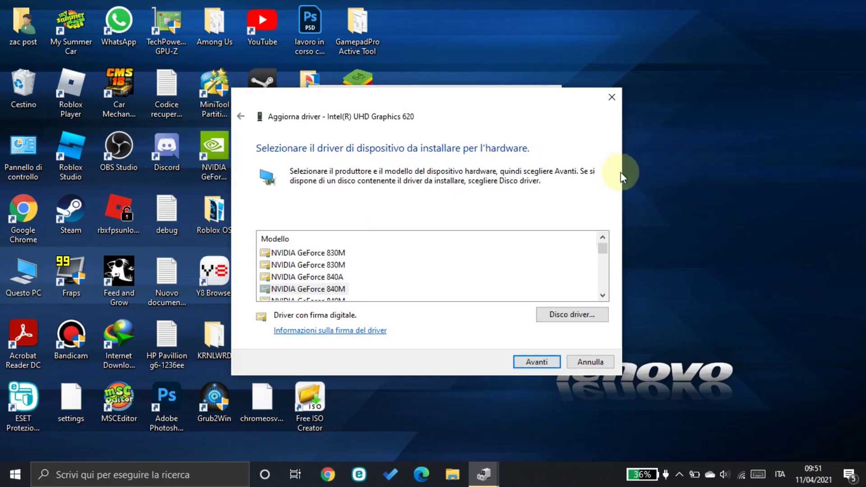
Choose NVIDIA GeForce RTX 3080 Laptop GPU as the device model and install its driver despite the compatibility warning
scroll(320, 254, "up", 5)
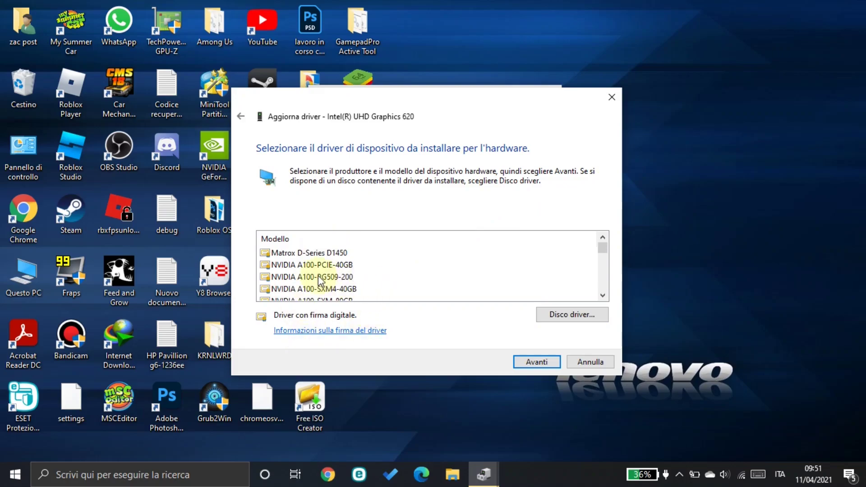
left_click_drag(604, 250, 604, 254)
scroll(378, 276, "down", 5)
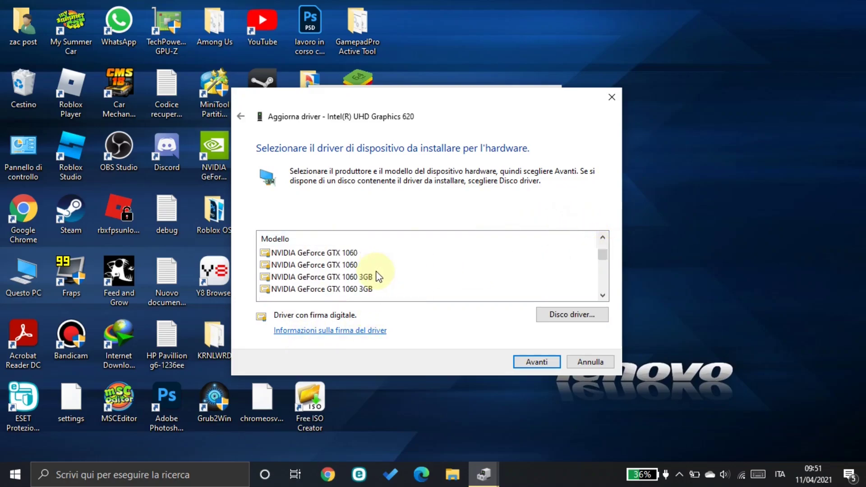
scroll(384, 276, "down", 4)
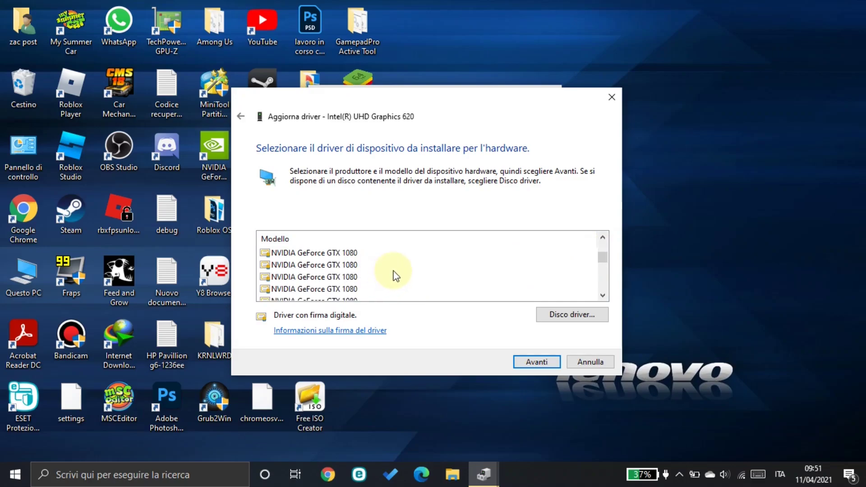
scroll(399, 276, "down", 5)
scroll(399, 275, "down", 8)
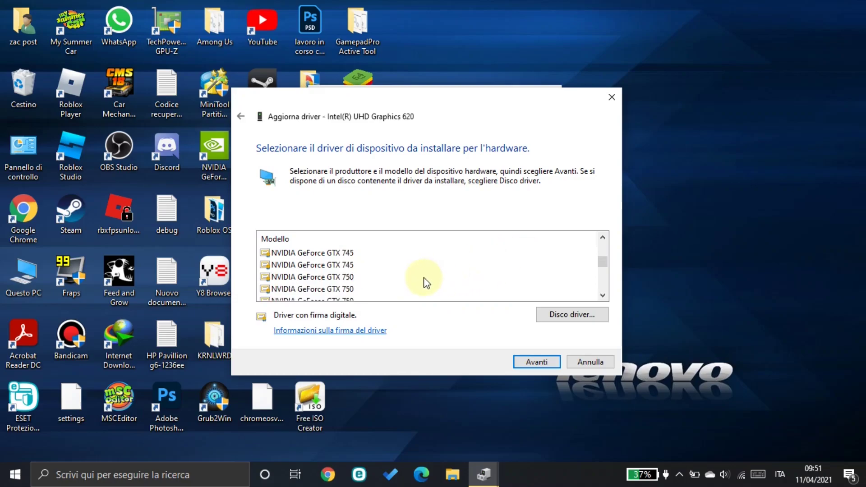
scroll(423, 278, "down", 10)
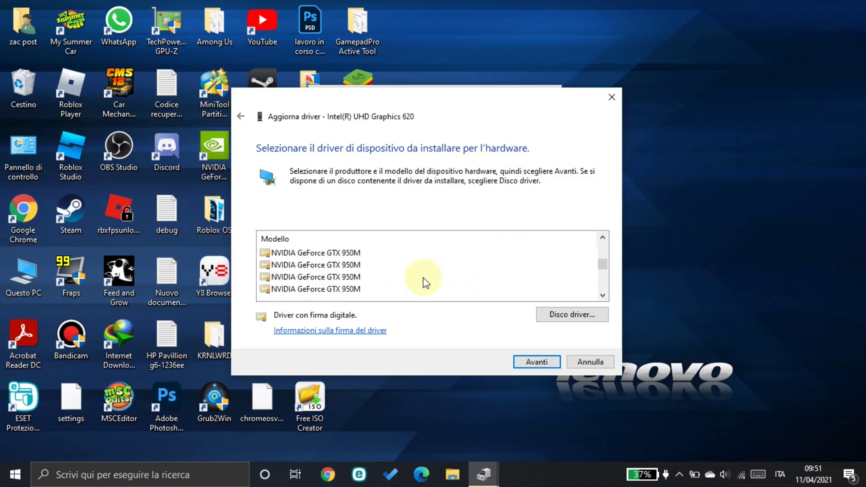
scroll(428, 283, "down", 10)
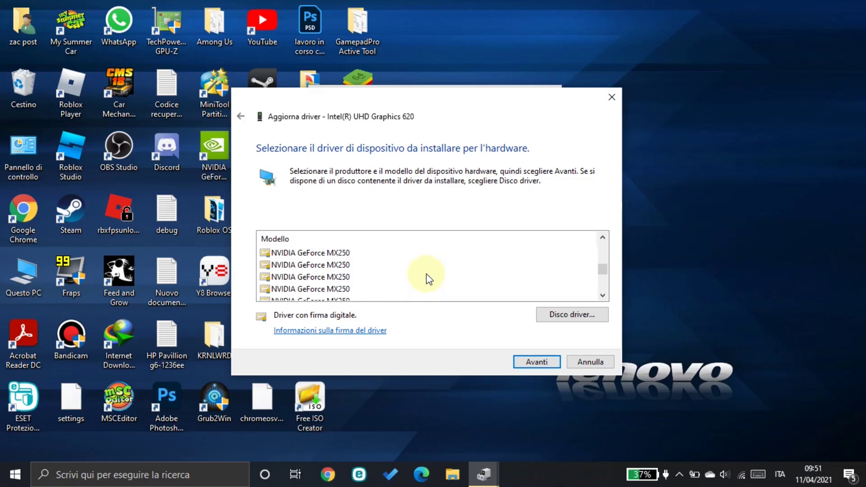
scroll(426, 278, "down", 5)
scroll(382, 278, "down", 5)
scroll(382, 282, "down", 6)
scroll(399, 279, "down", 4)
scroll(388, 276, "down", 1)
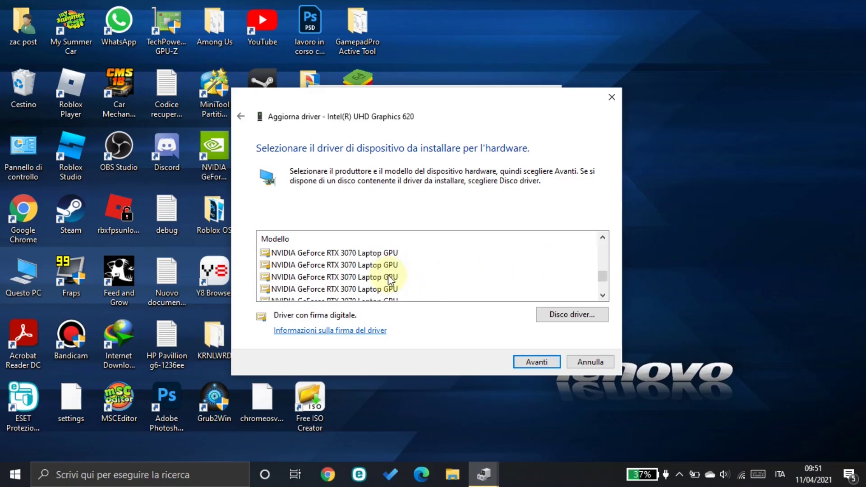
scroll(426, 276, "down", 1)
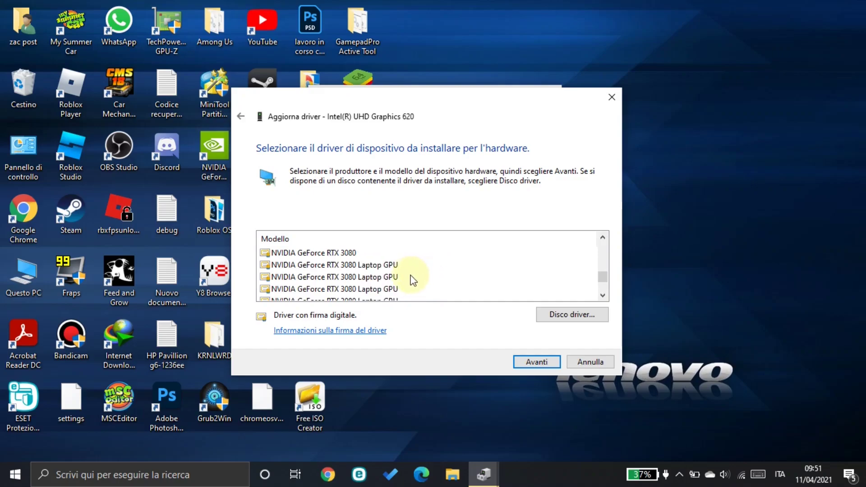
scroll(399, 280, "down", 1)
scroll(401, 284, "down", 1)
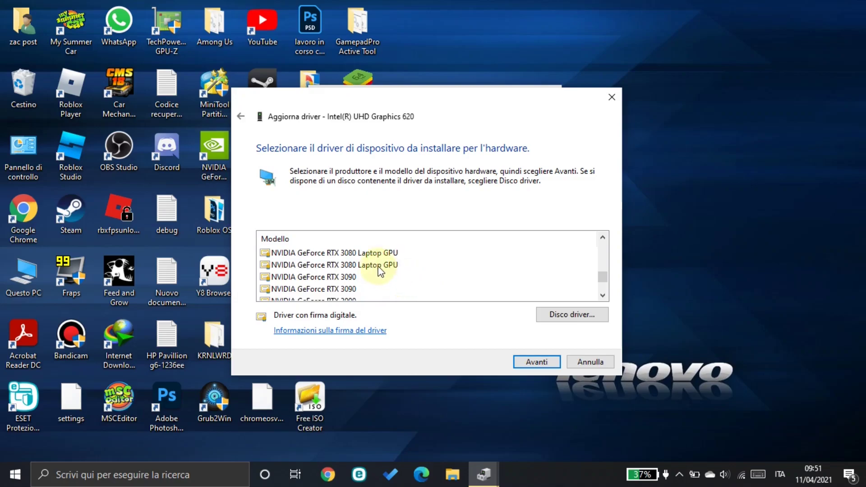
left_click(379, 267)
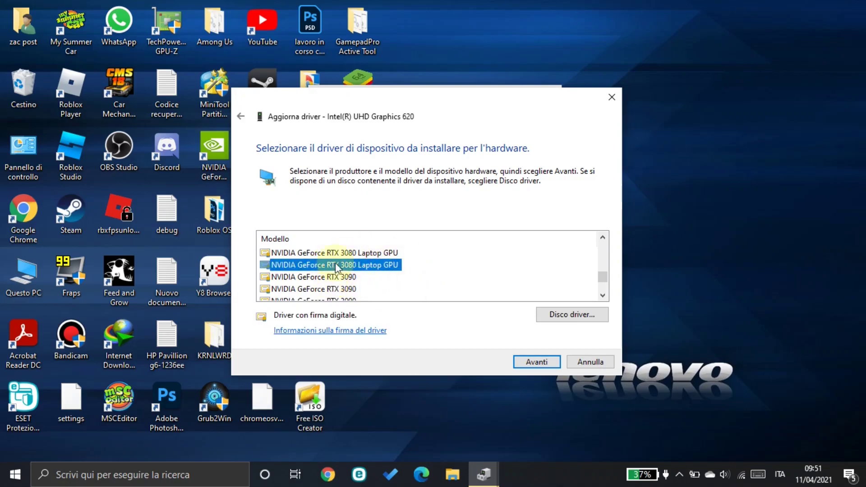
left_click(537, 362)
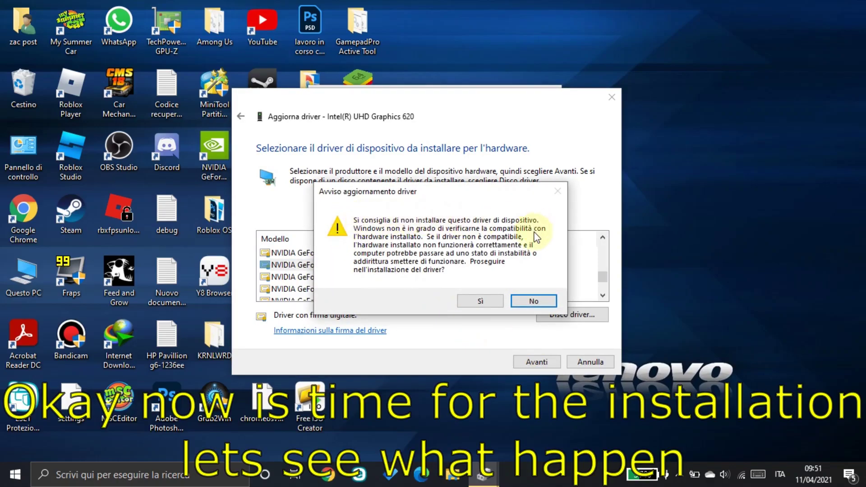
left_click(477, 301)
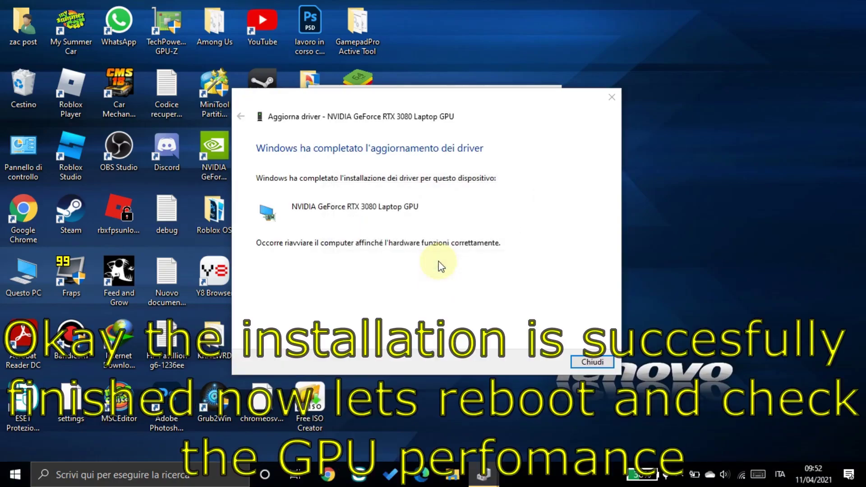
Close the driver update wizard and check the general device status in the graphics adapter's properties
mouse_move(416, 0)
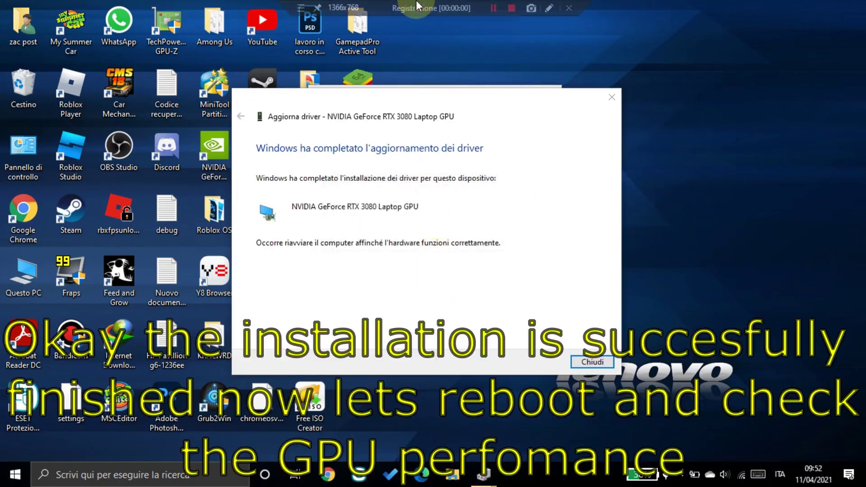
left_click(418, 107)
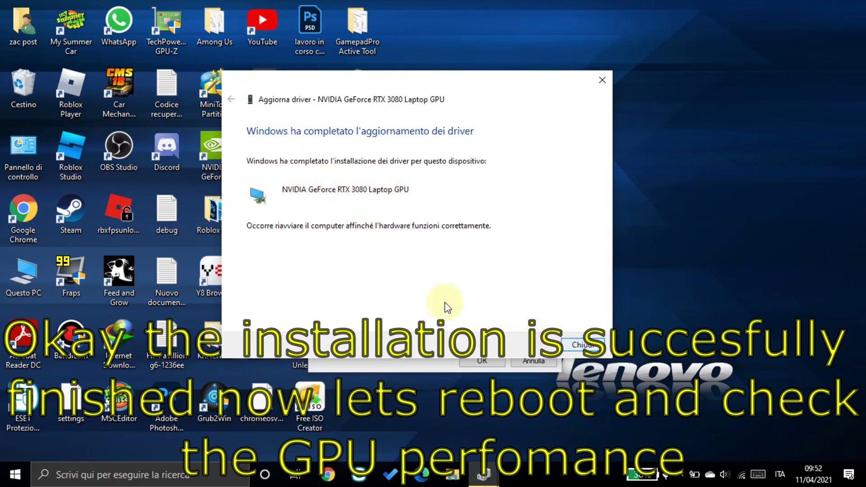
left_click(578, 340)
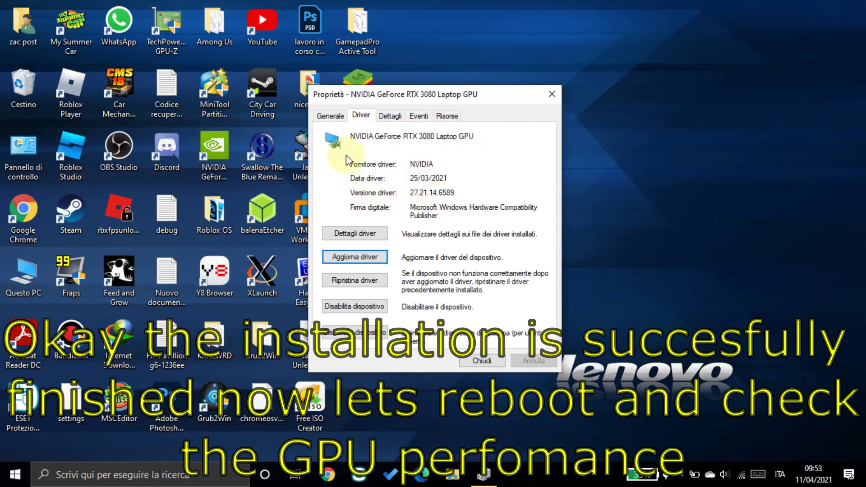
left_click(330, 116)
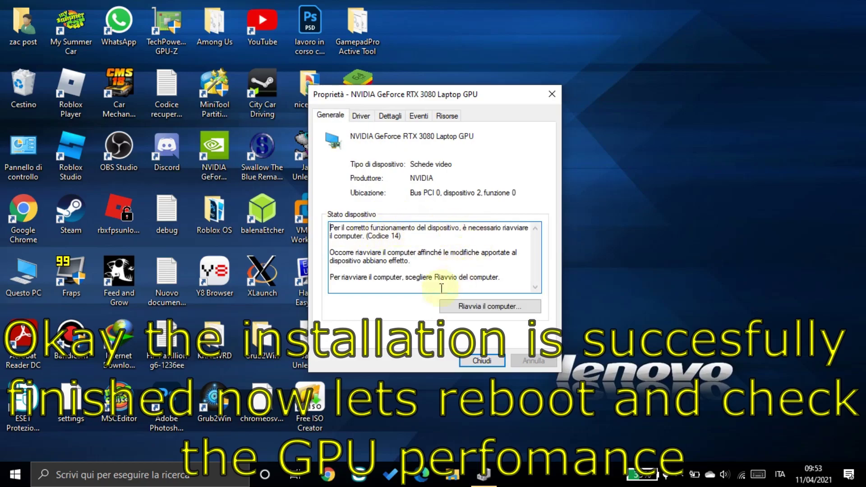
left_click_drag(501, 225, 526, 230)
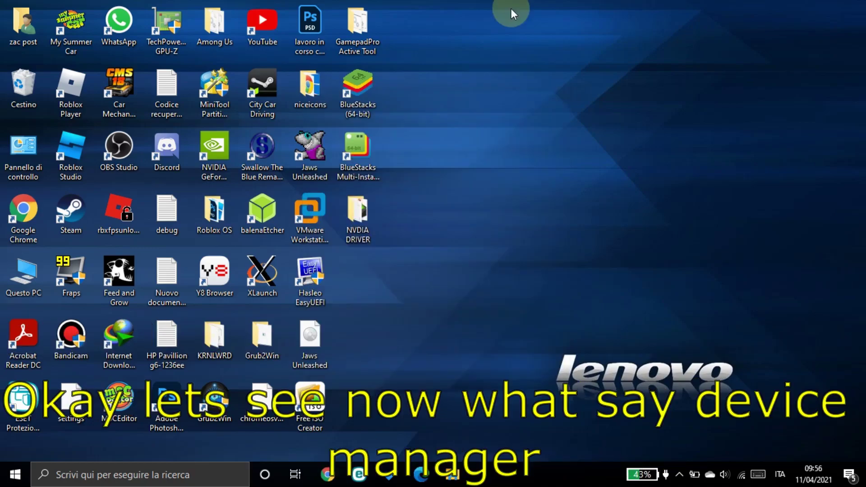
Search for and open Device Manager full screen, and examine the status code in the NVIDIA GeForce RTX 3080 Laptop GPU's properties
left_click(90, 479)
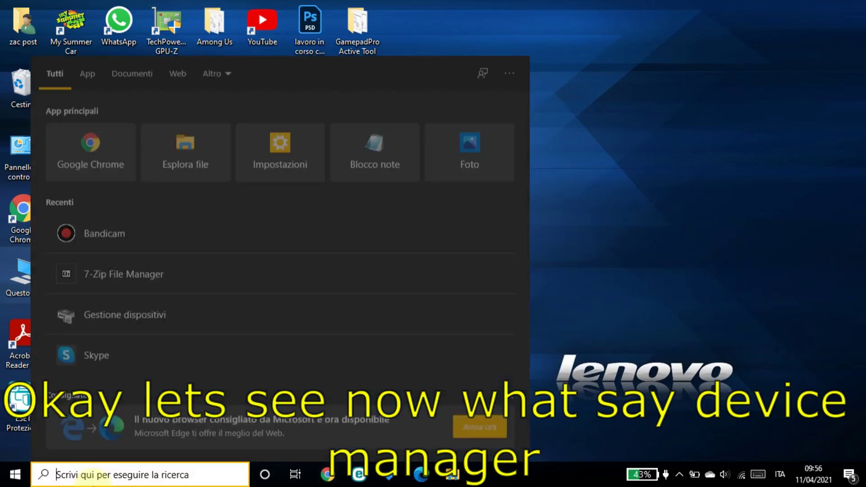
type("ges")
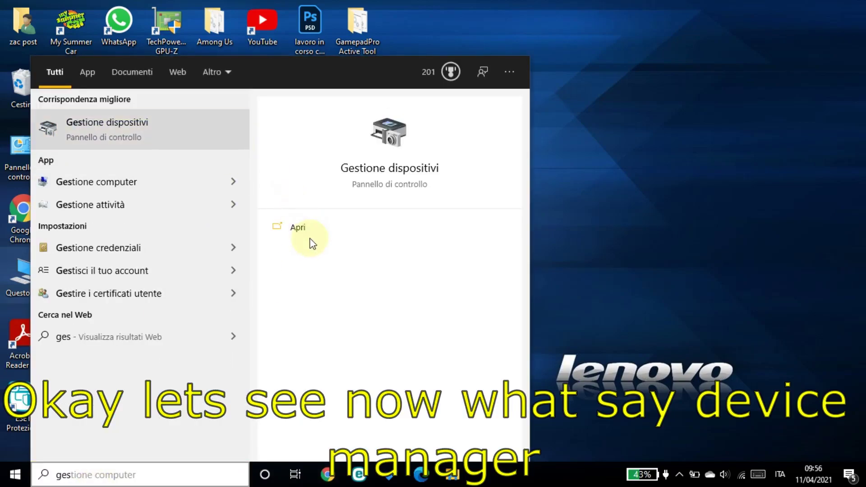
left_click(318, 228)
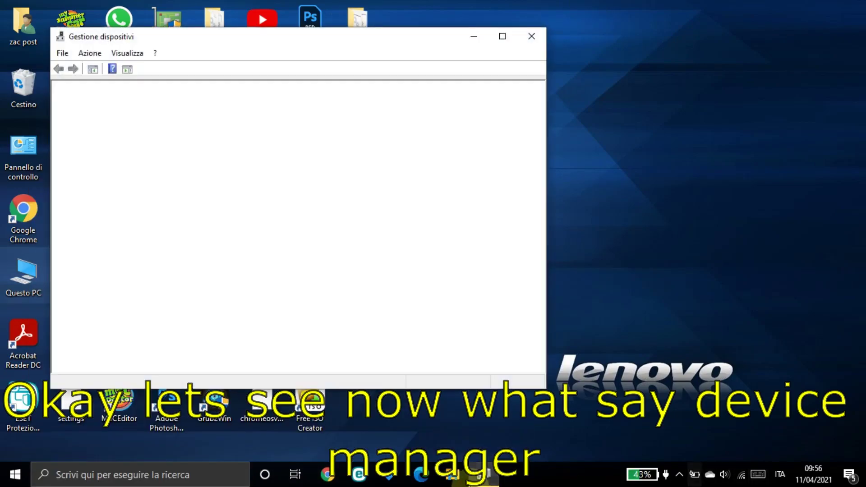
left_click(502, 34)
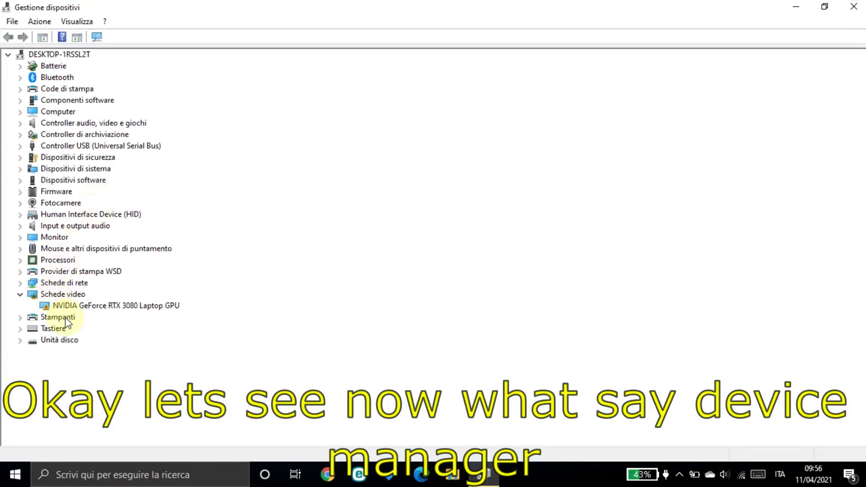
double_click(52, 306)
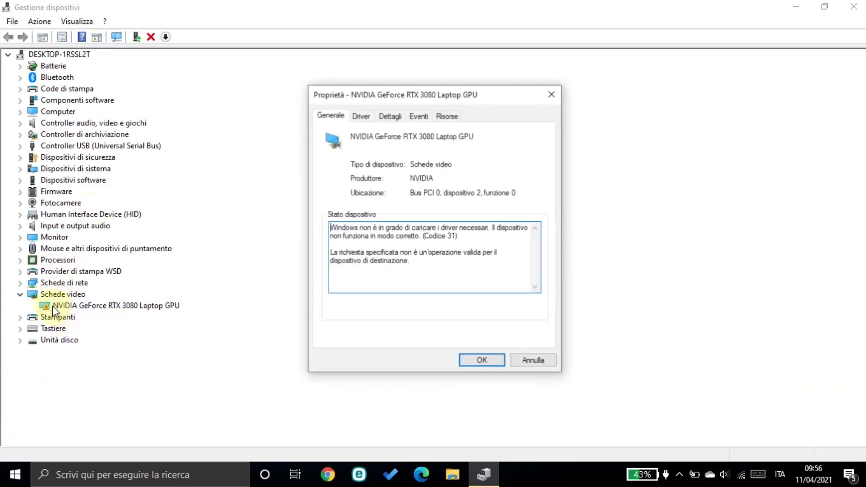
left_click_drag(427, 235, 458, 236)
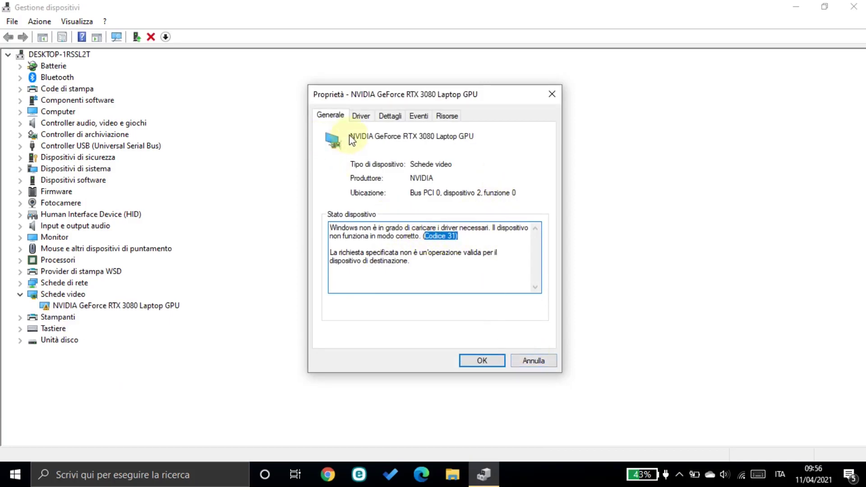
Close the adapter's properties and Device Manager, and run dxdiag to view the display information
left_click(532, 359)
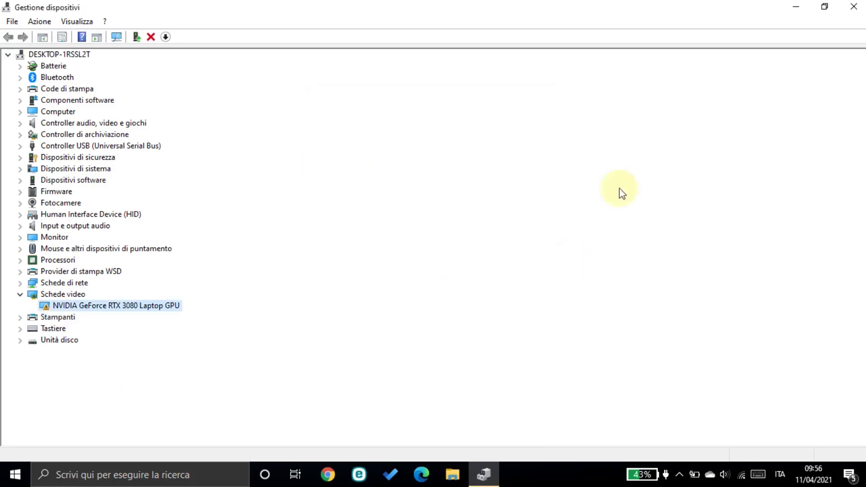
key("alt+F4")
key("super+r")
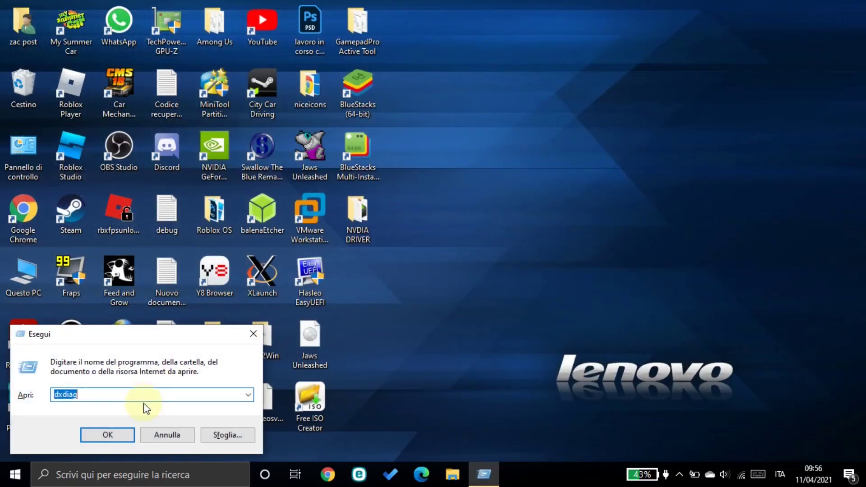
left_click(116, 435)
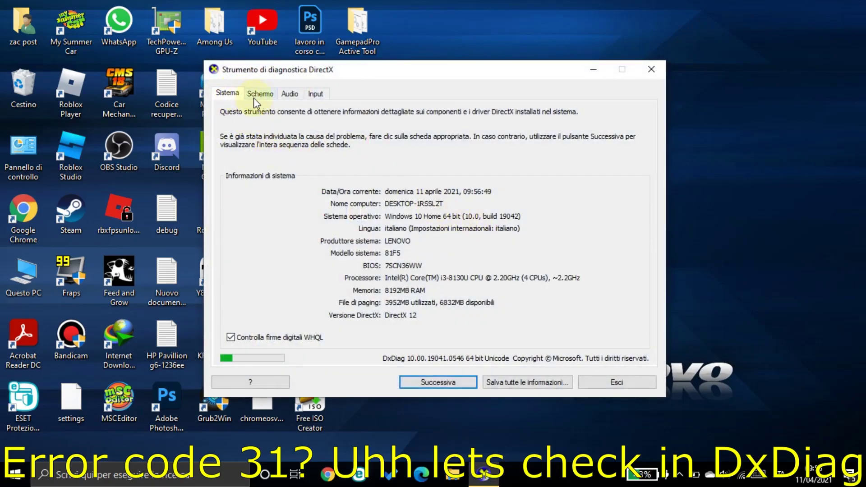
left_click(255, 95)
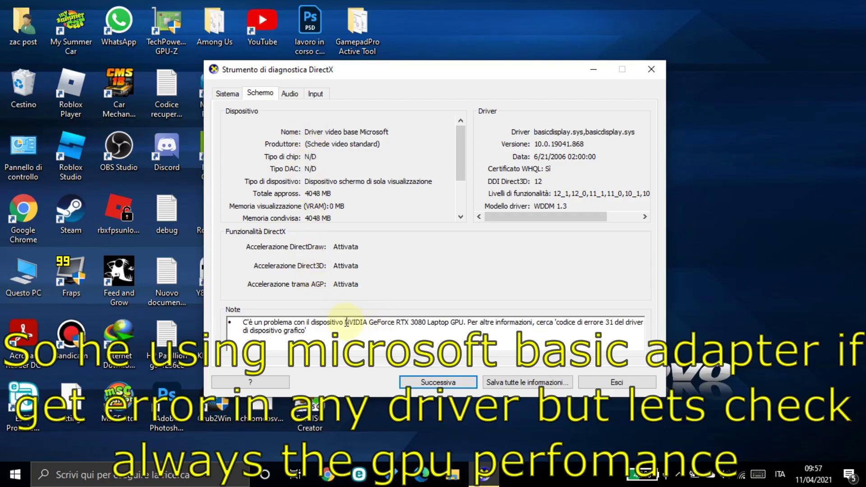
Examine the NVIDIA device note, driver details and adapter memory in the DirectX display information, then exit the diagnostic tool
left_click_drag(343, 323, 465, 324)
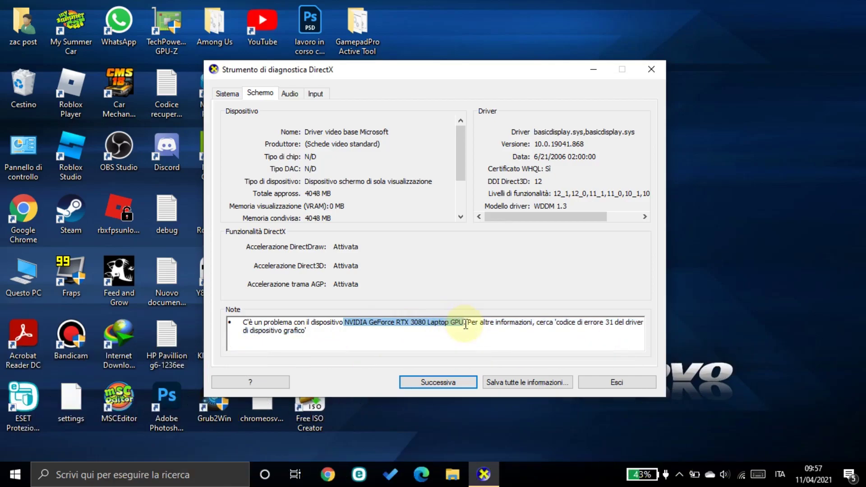
left_click_drag(550, 217, 558, 217)
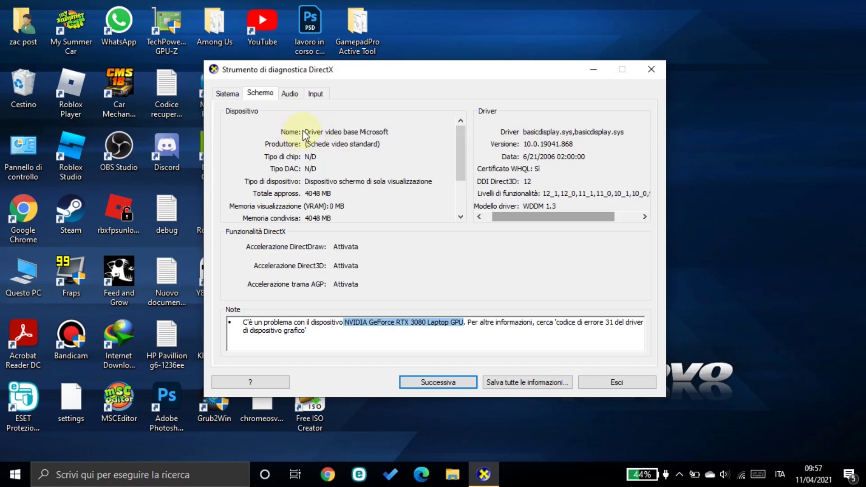
left_click_drag(456, 134, 463, 152)
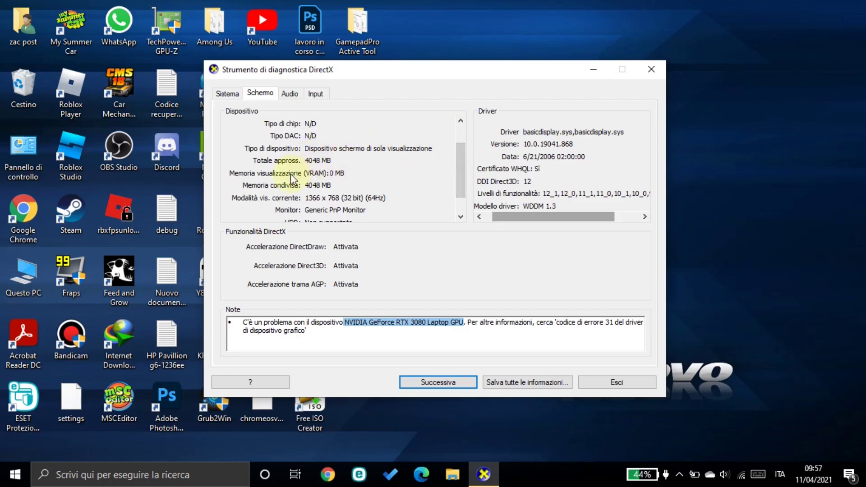
left_click_drag(459, 174, 459, 212)
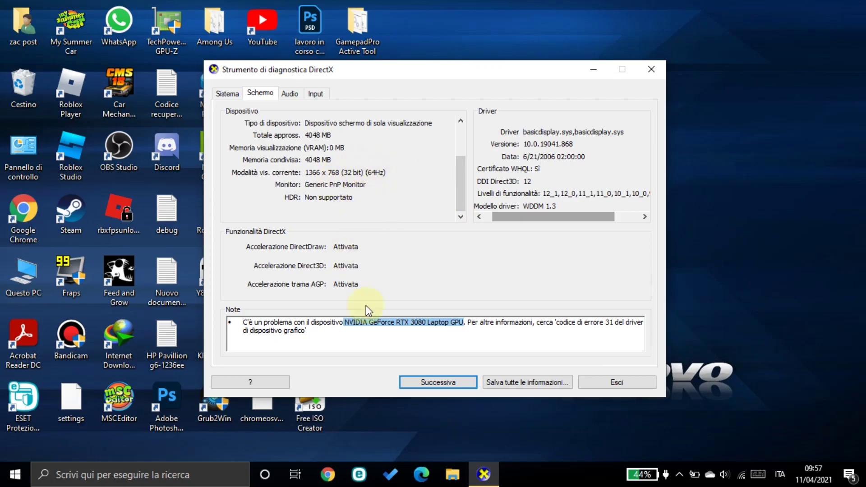
left_click(608, 383)
Check Task Manager's performance view for a GPU entry and close Task Manager
right_click(562, 471)
left_click(611, 424)
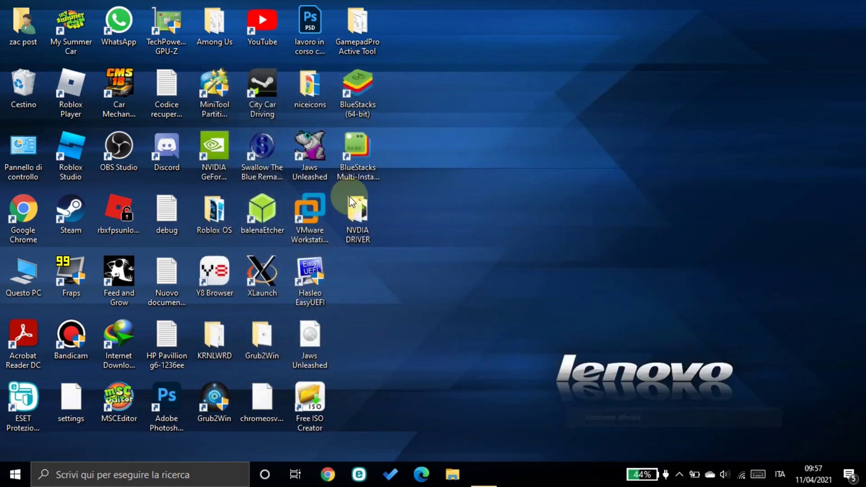
left_click(471, 73)
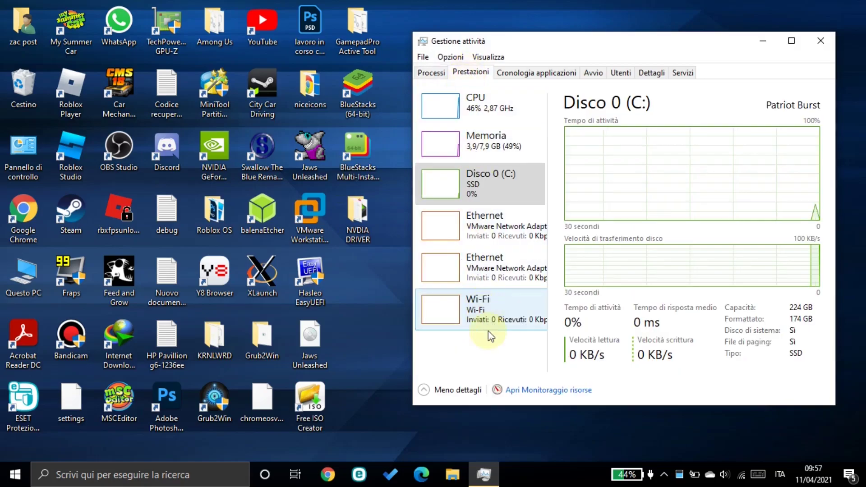
left_click(821, 41)
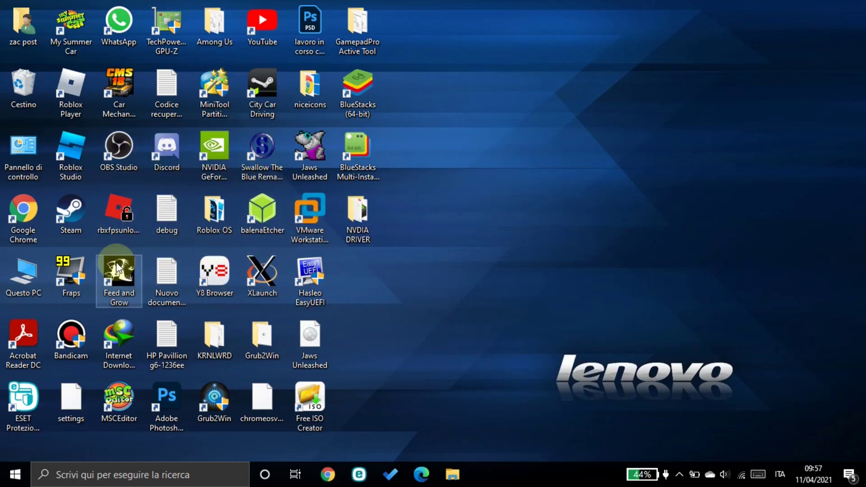
Launch Feed and Grow and start a singleplayer Deathmatch on the Great map at Medium difficulty
double_click(135, 289)
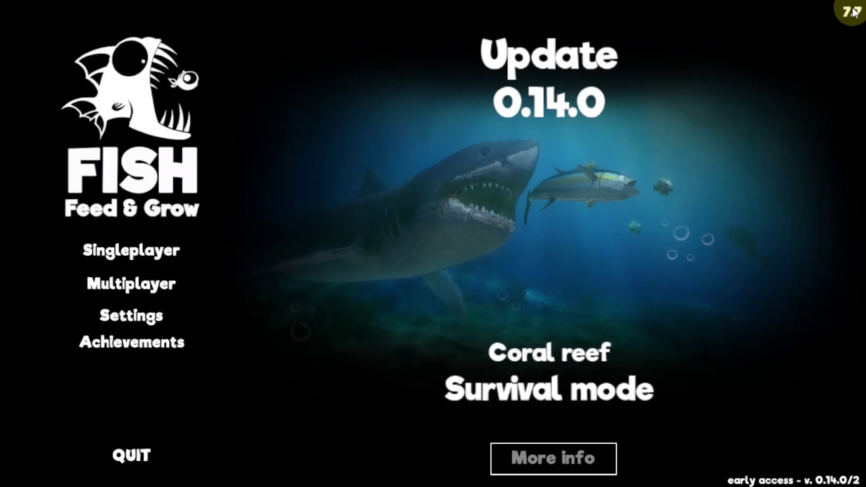
left_click(152, 253)
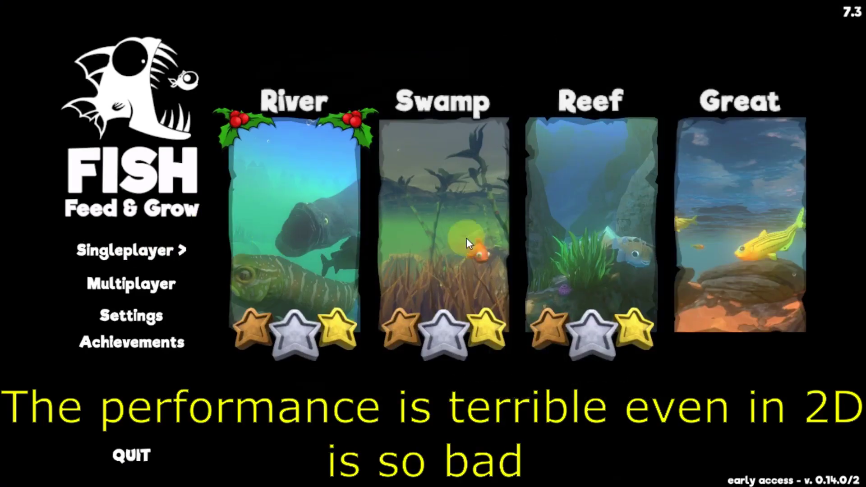
left_click(716, 232)
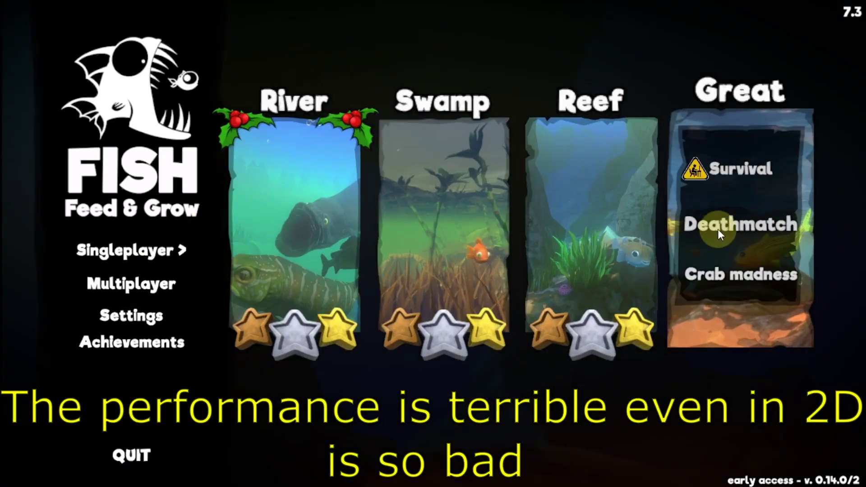
left_click(719, 228)
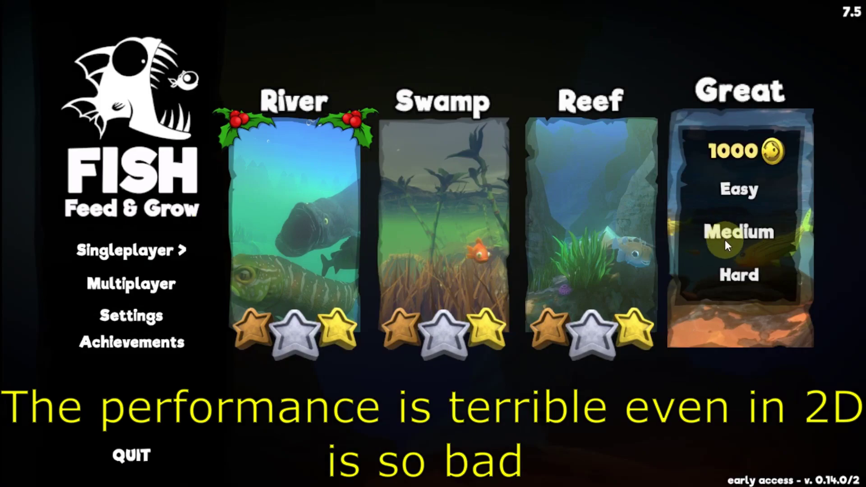
left_click(724, 242)
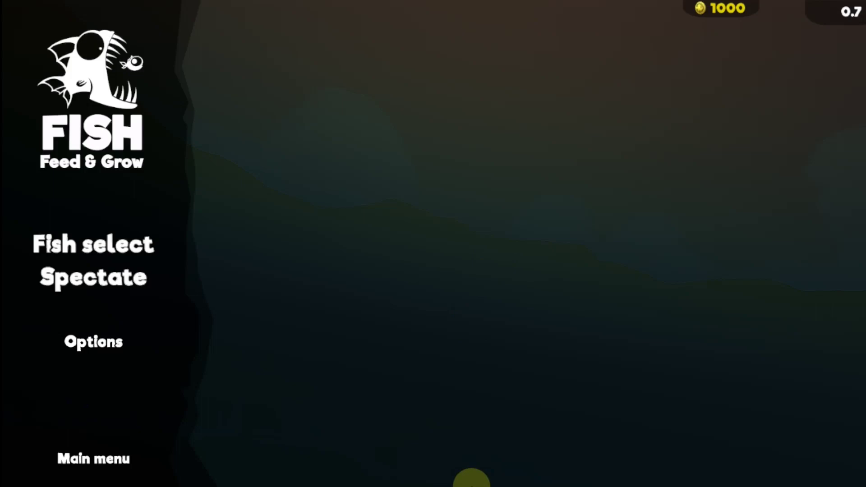
Force the Feed and Grow game to close from the desktop taskbar
left_click(472, 478)
left_click(484, 476)
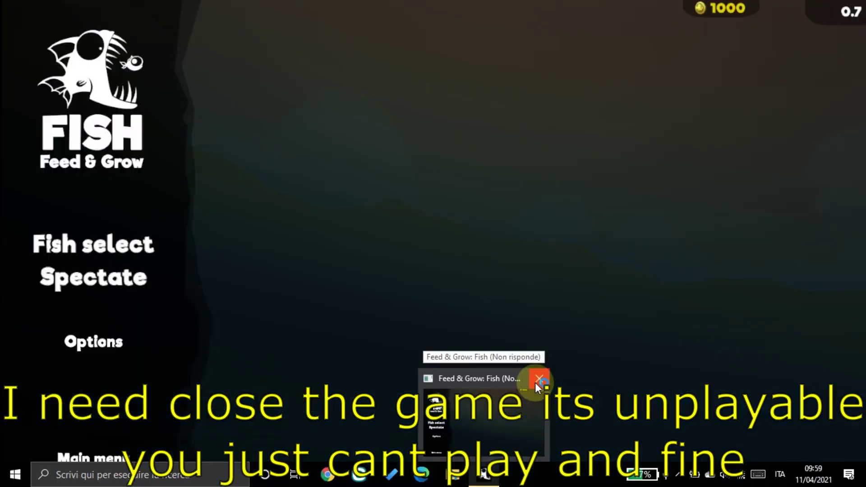
left_click(538, 382)
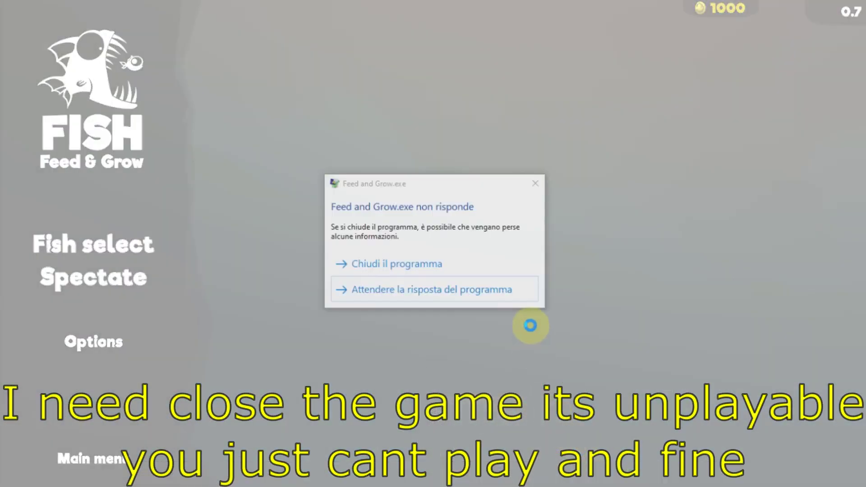
left_click(486, 266)
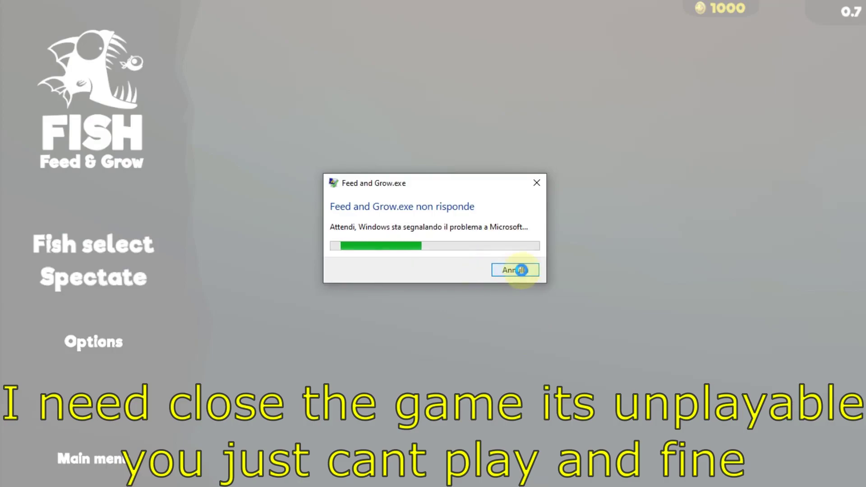